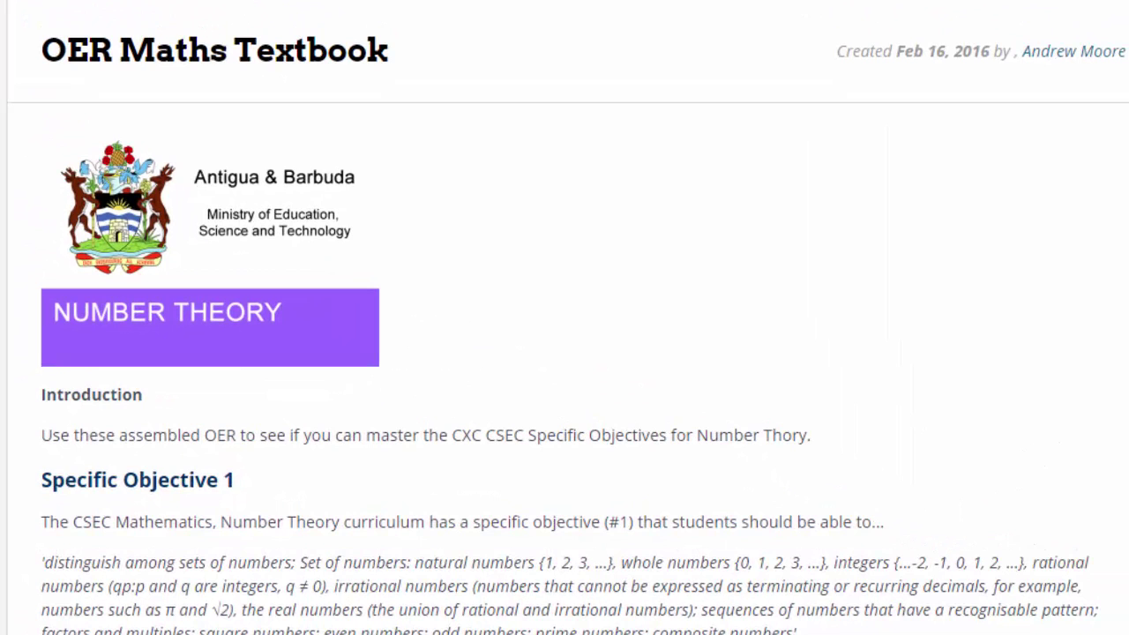
Scroll the Create page to find the Open Author card with its Start Authoring button.
scroll(565, 353, "down", 6)
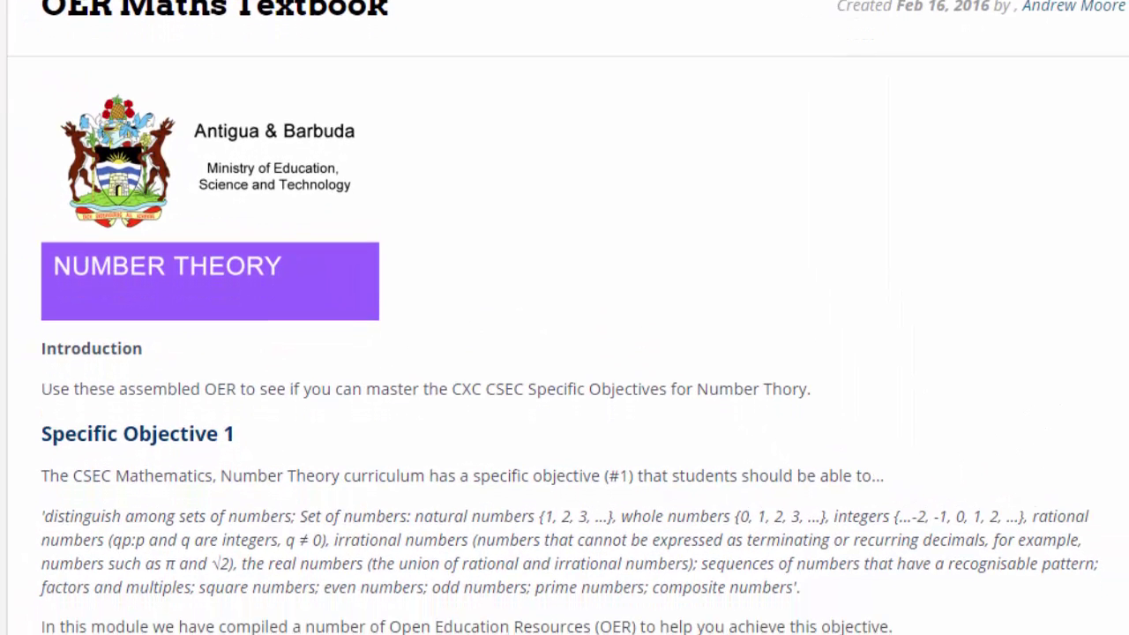
scroll(564, 352, "down", 3)
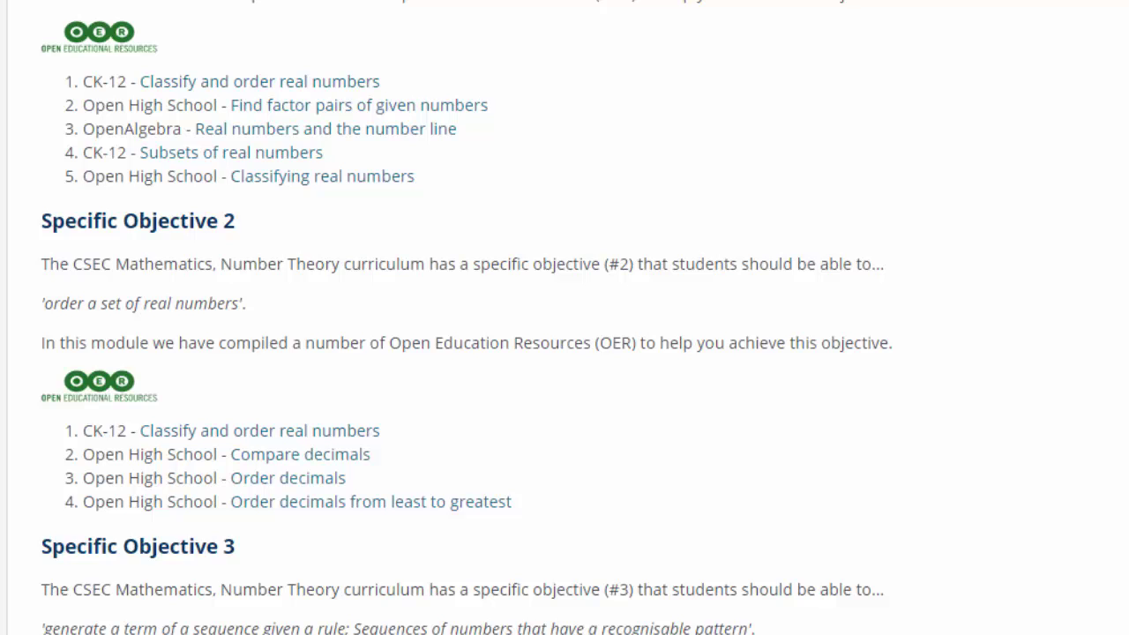
scroll(564, 317, "up", 3)
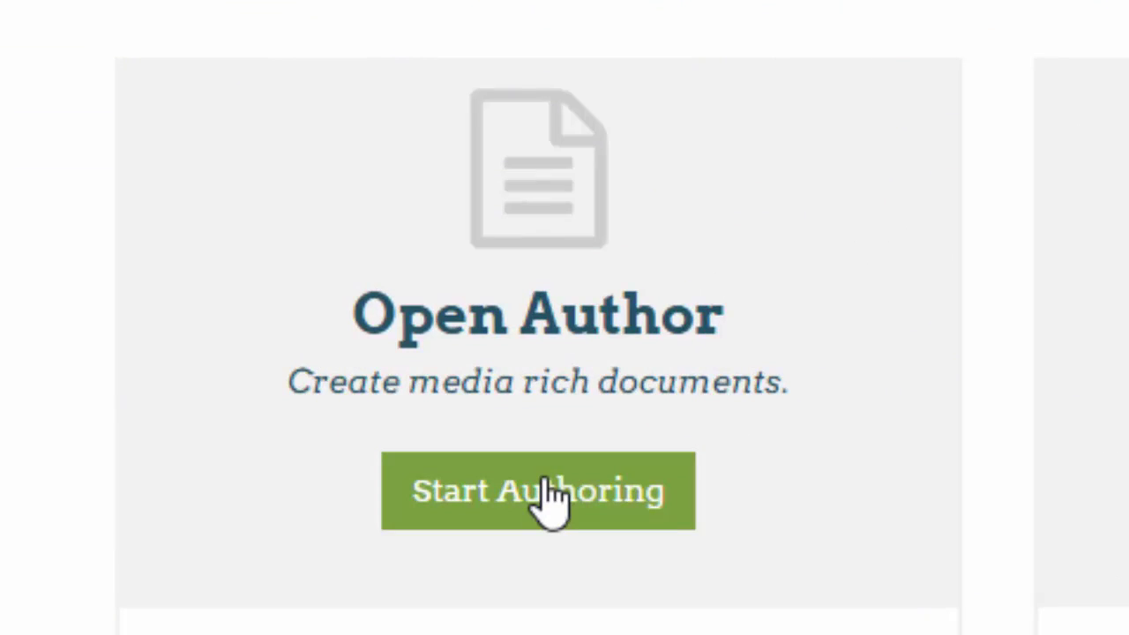
Start a new Open Author document, title it 'OER Maths Textbook', and save it.
left_click(548, 494)
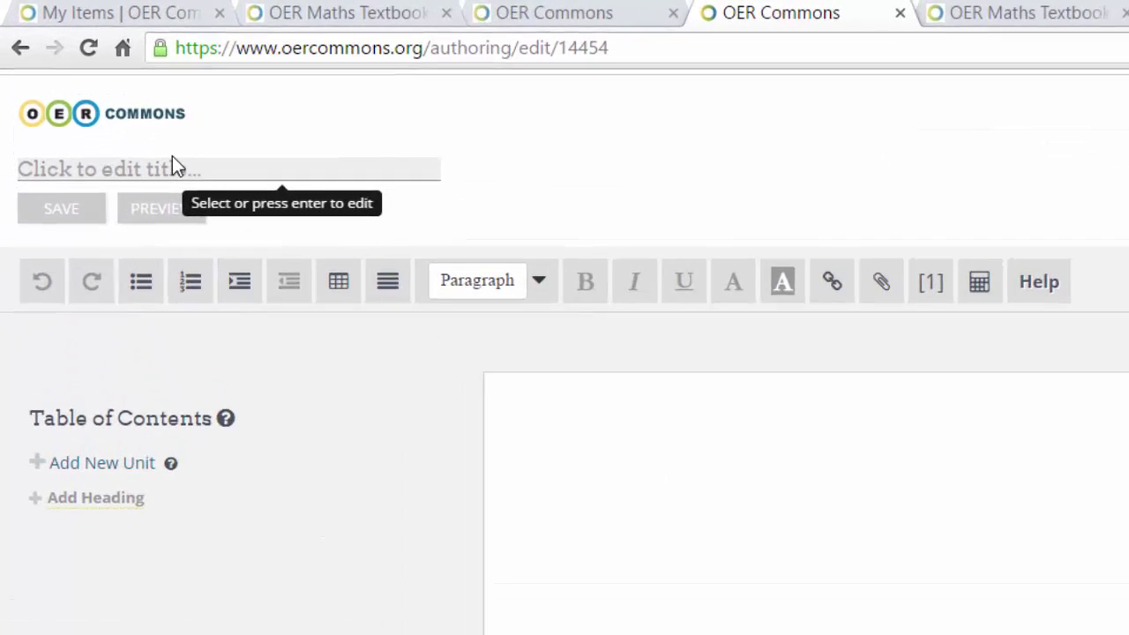
left_click(174, 168)
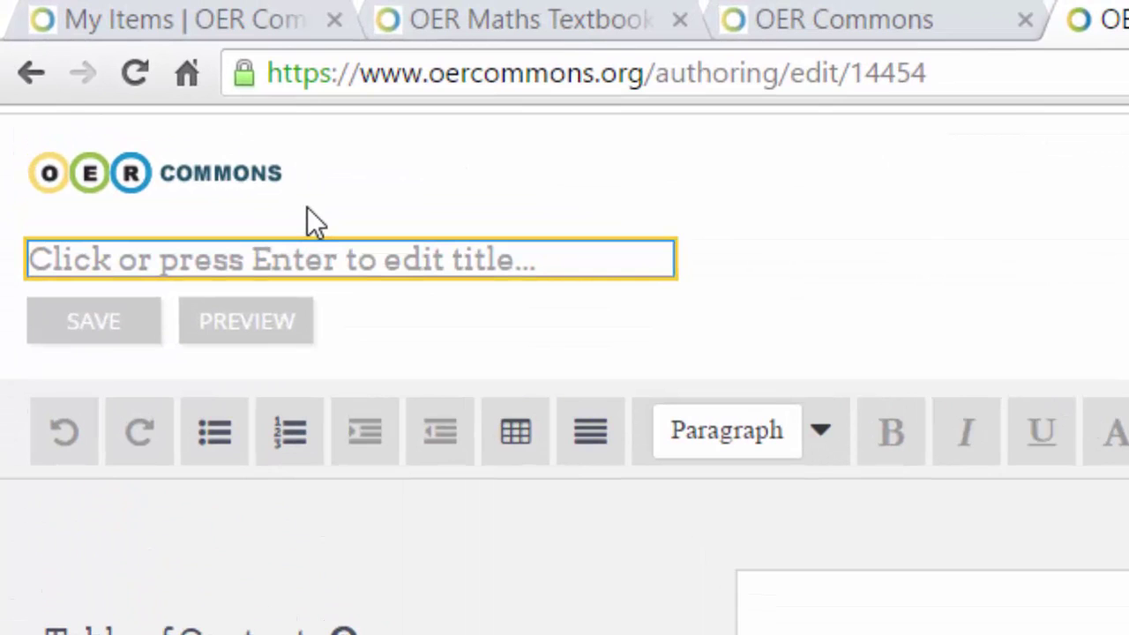
left_click(263, 266)
type("OE")
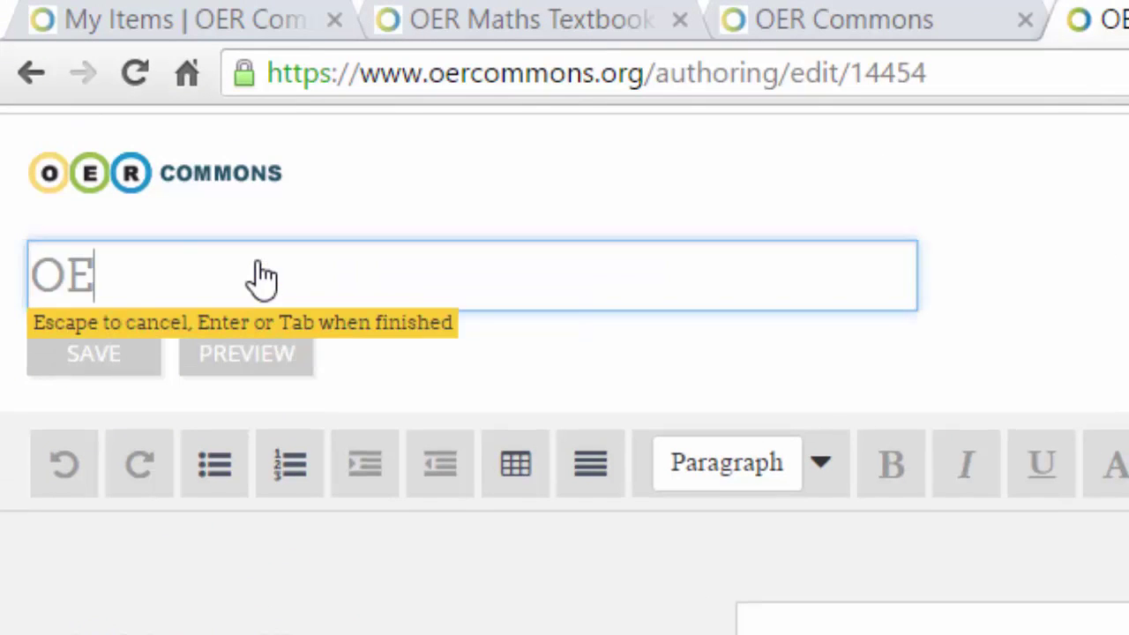
type("R Maths Te")
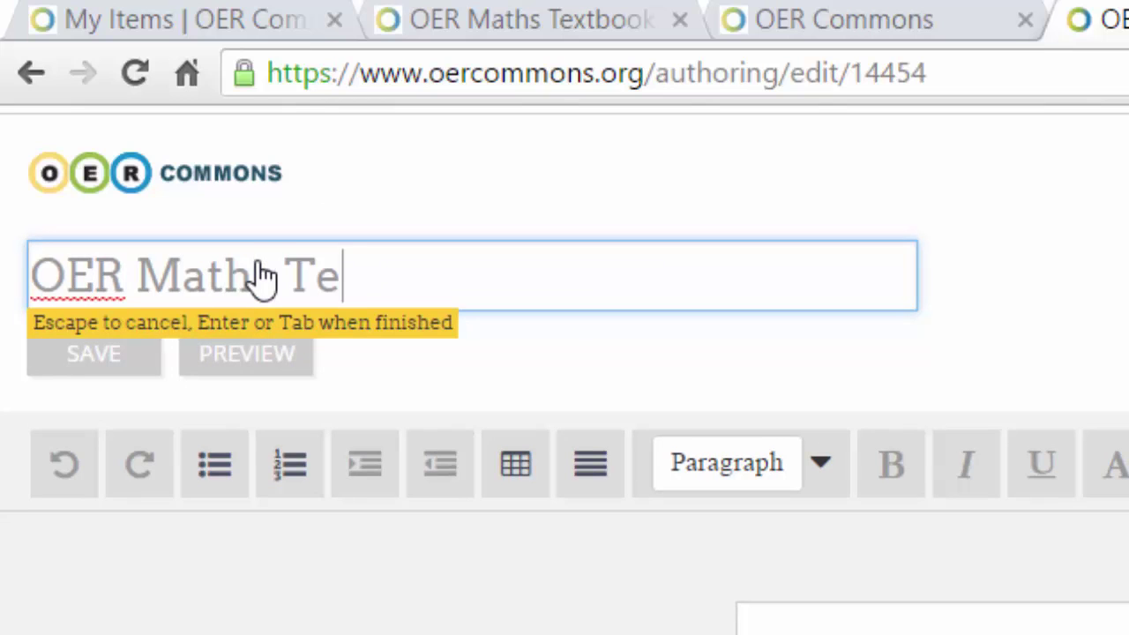
type("xtbook")
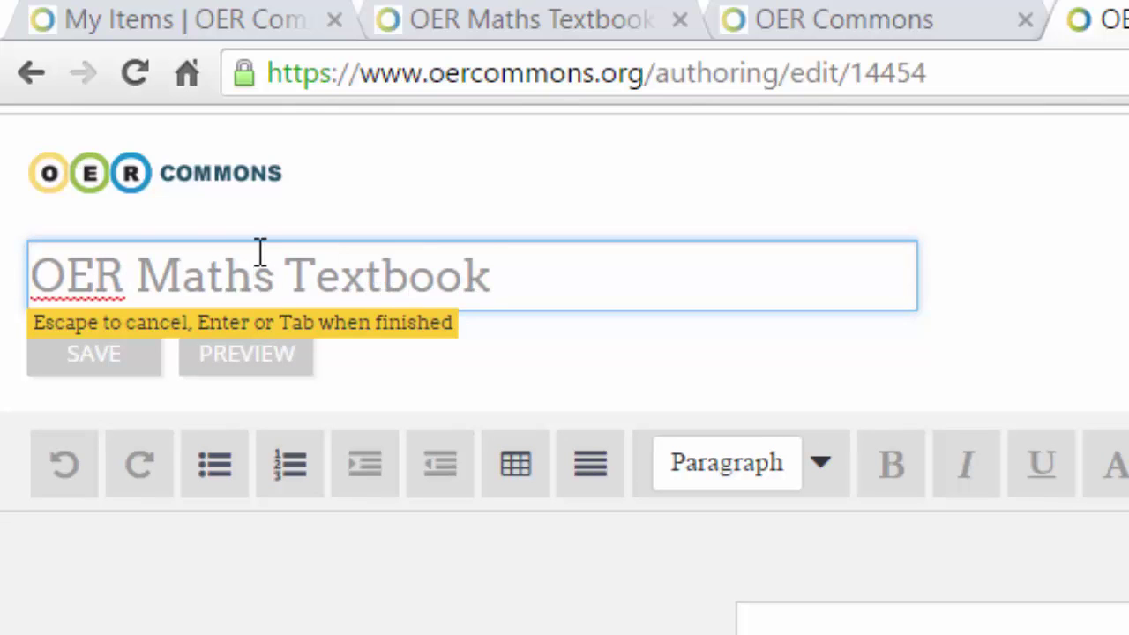
left_click(76, 370)
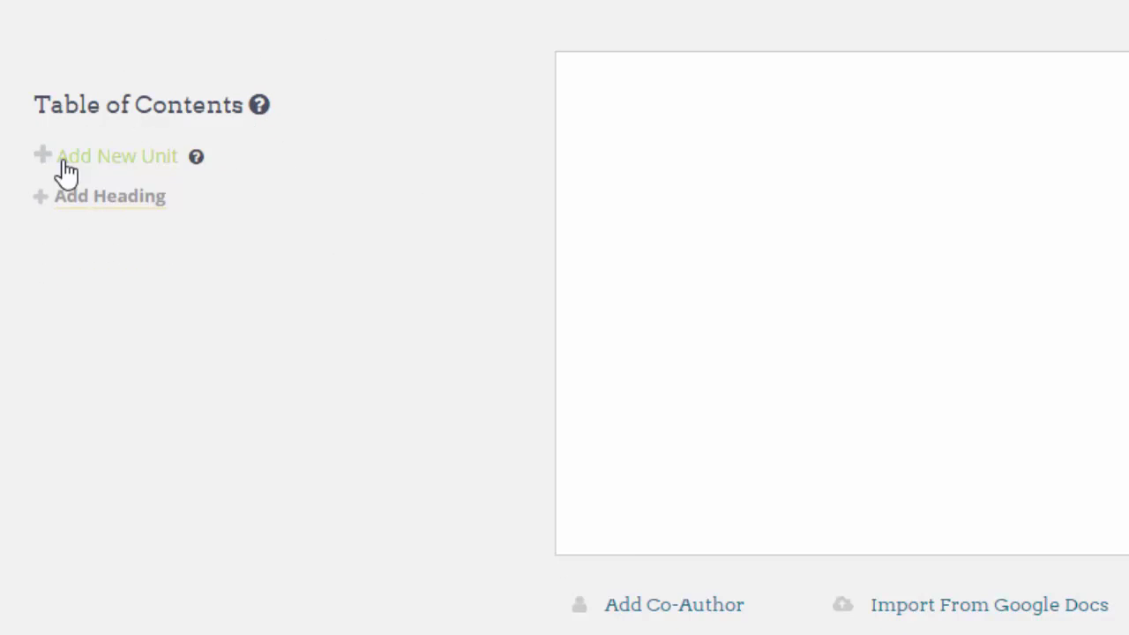
Add the first unit and rename it 'Computation'.
left_click(112, 158)
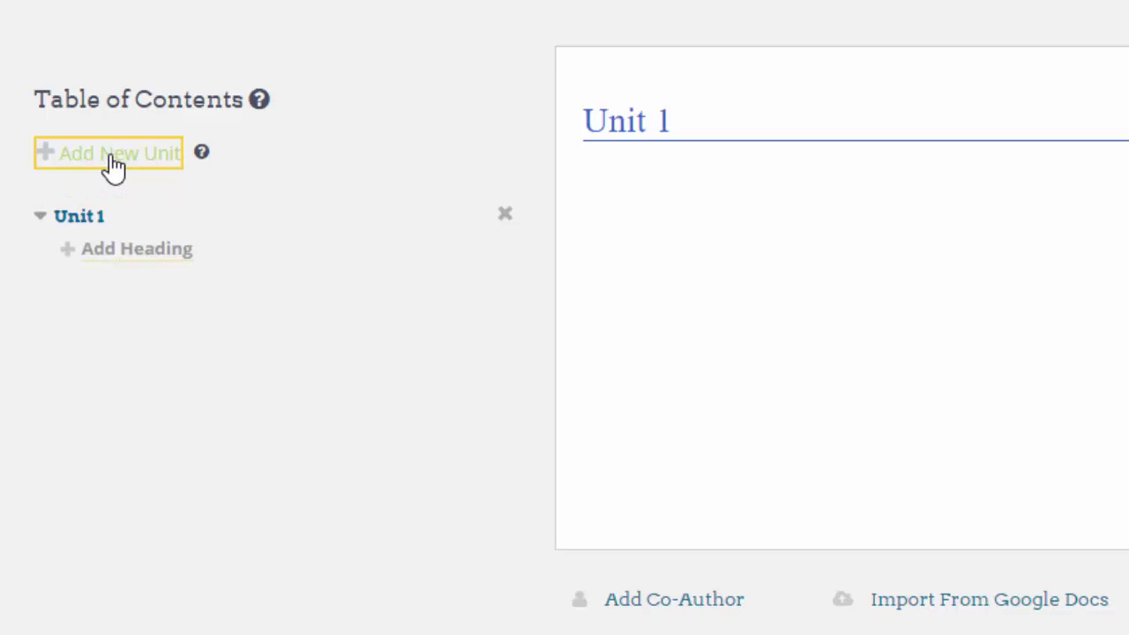
left_click(597, 124)
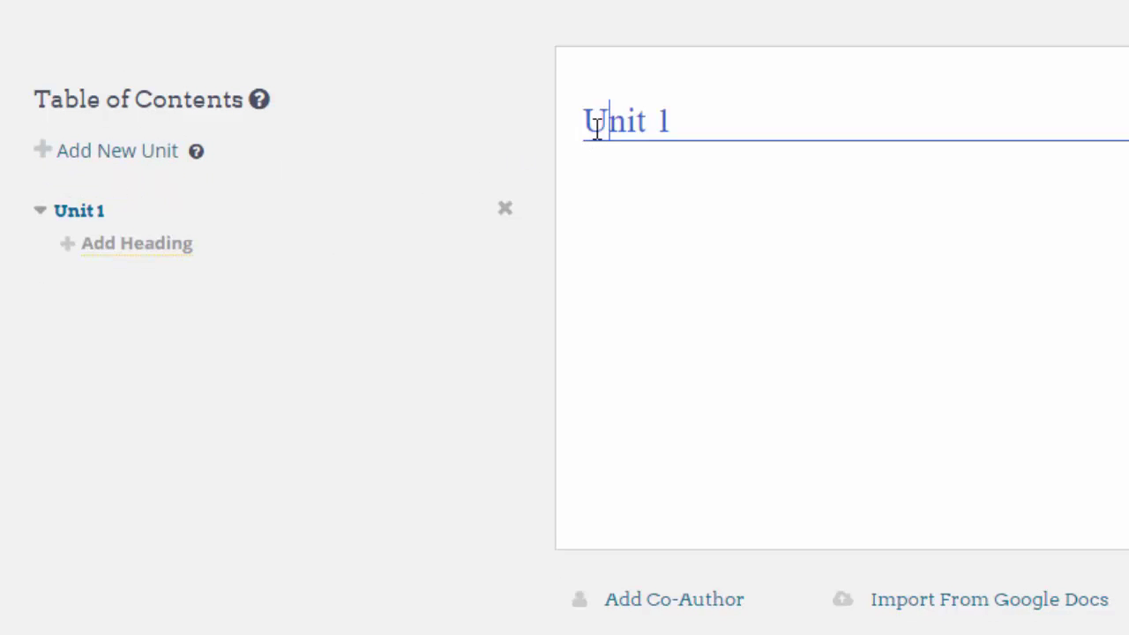
left_click_drag(585, 120, 747, 108)
type("Computation")
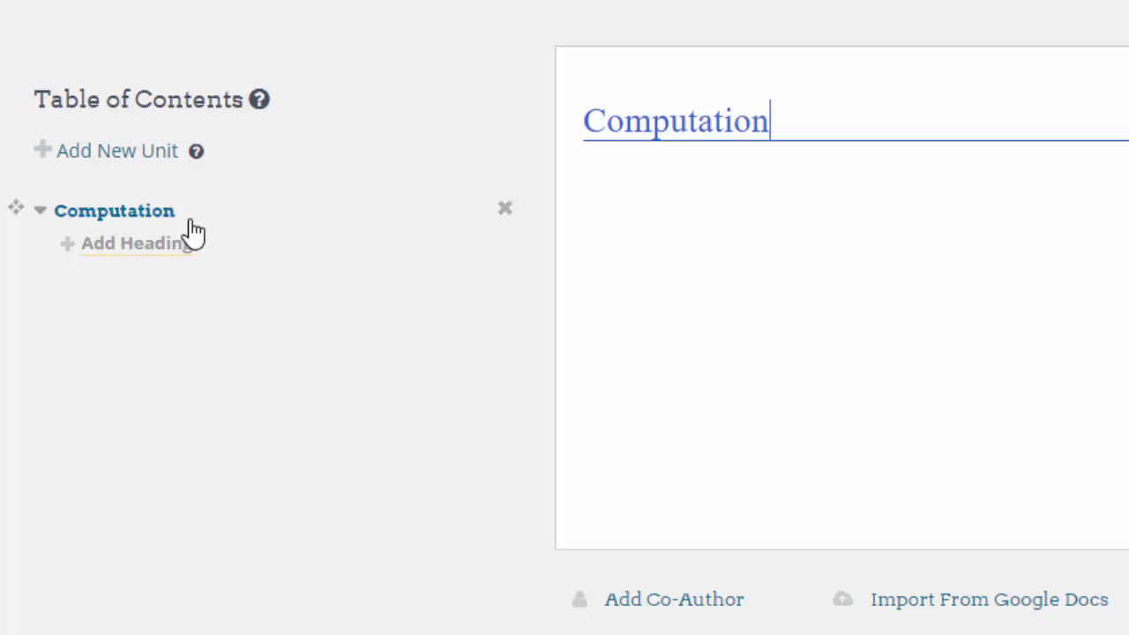
Add headings 'Specific Objective 1' and 'Specific Objective 2' under Computation, then add a second unit.
left_click(154, 253)
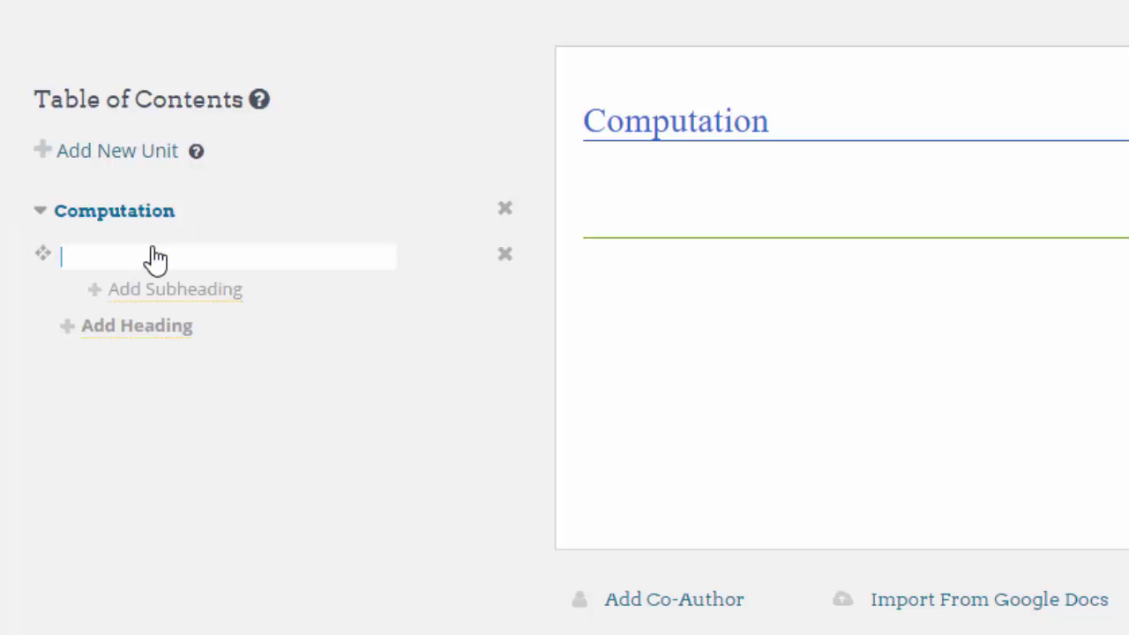
type("Specific ")
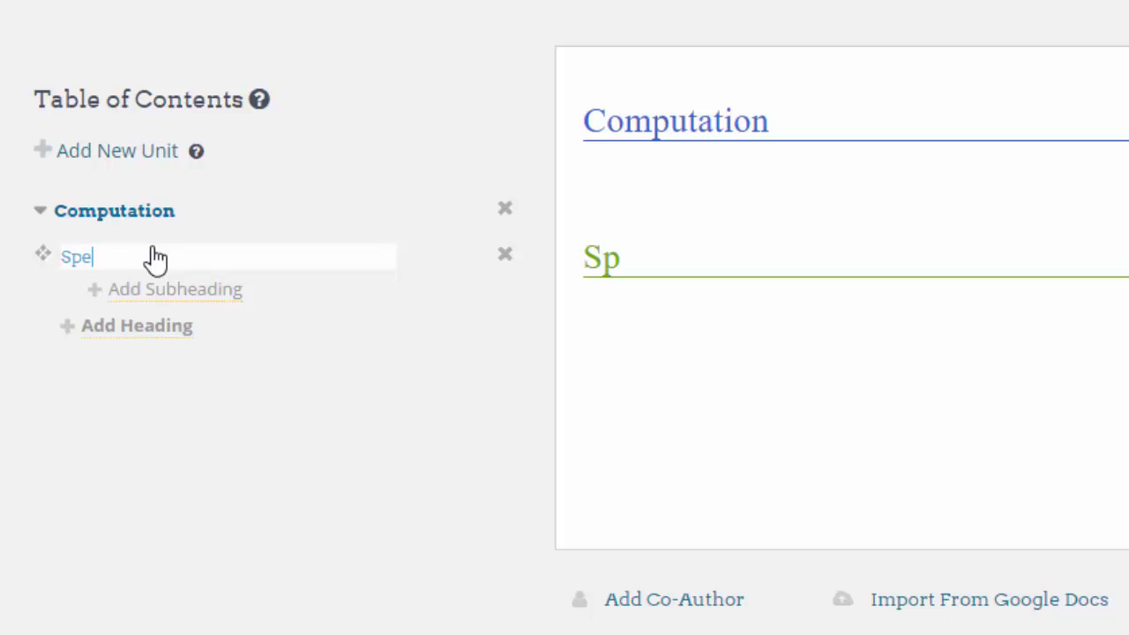
type("Objective ")
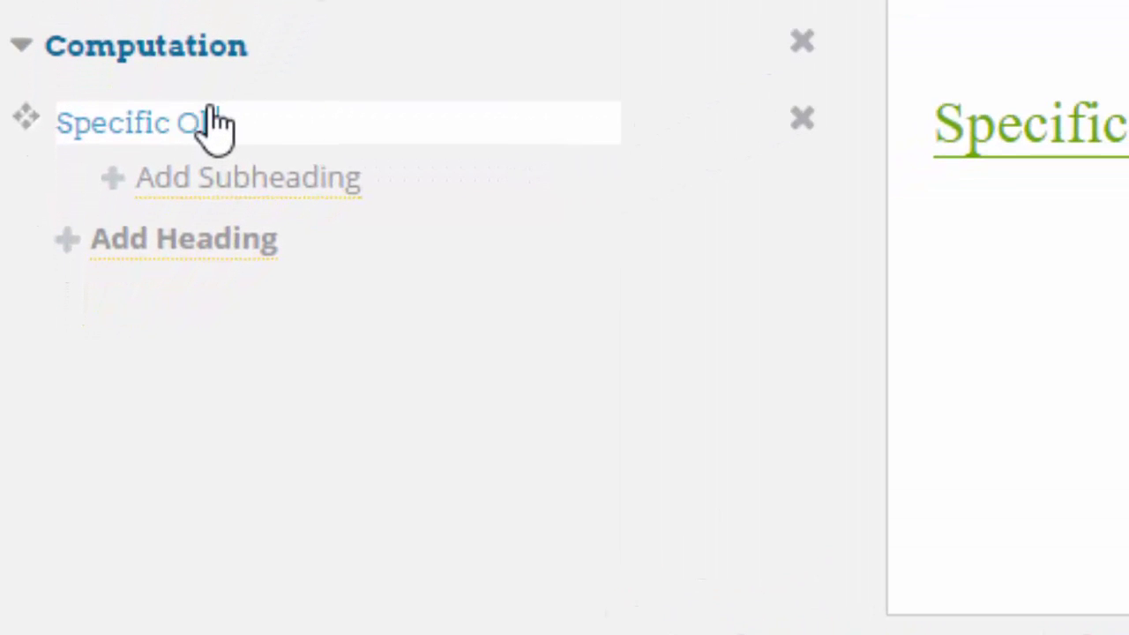
type("1")
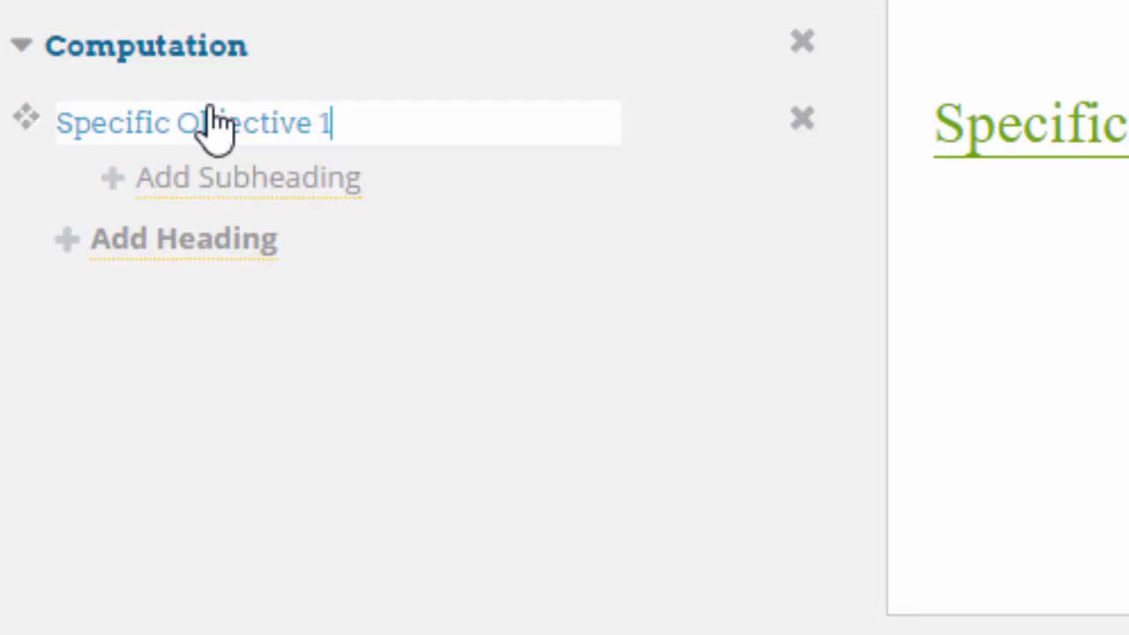
left_click(221, 259)
type("S")
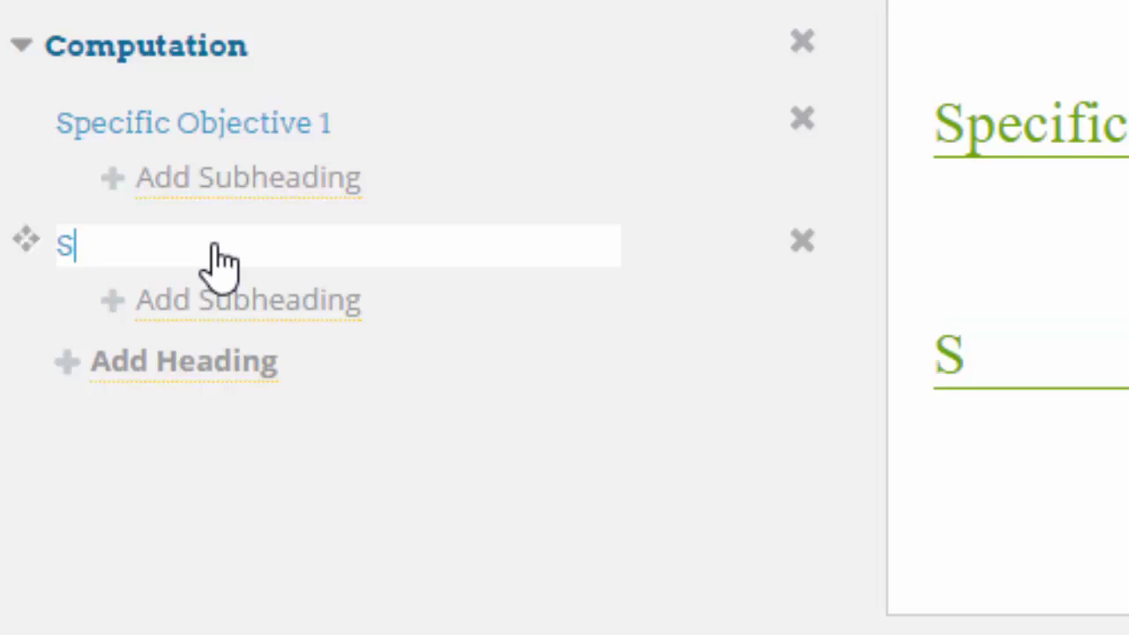
type("pecific Objecti")
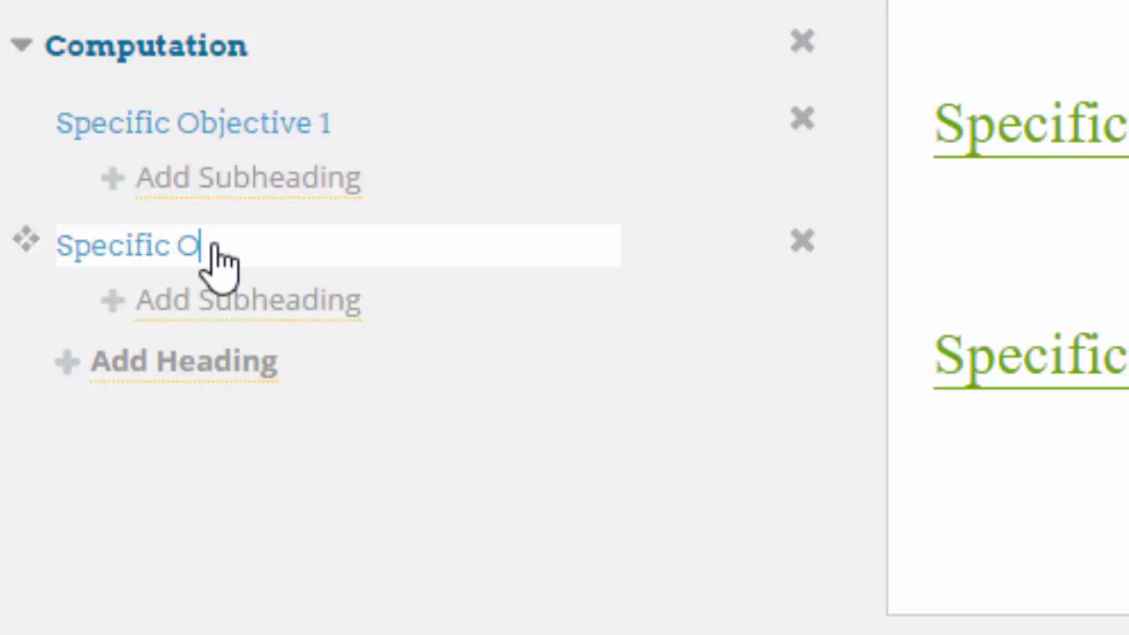
type("ve 2")
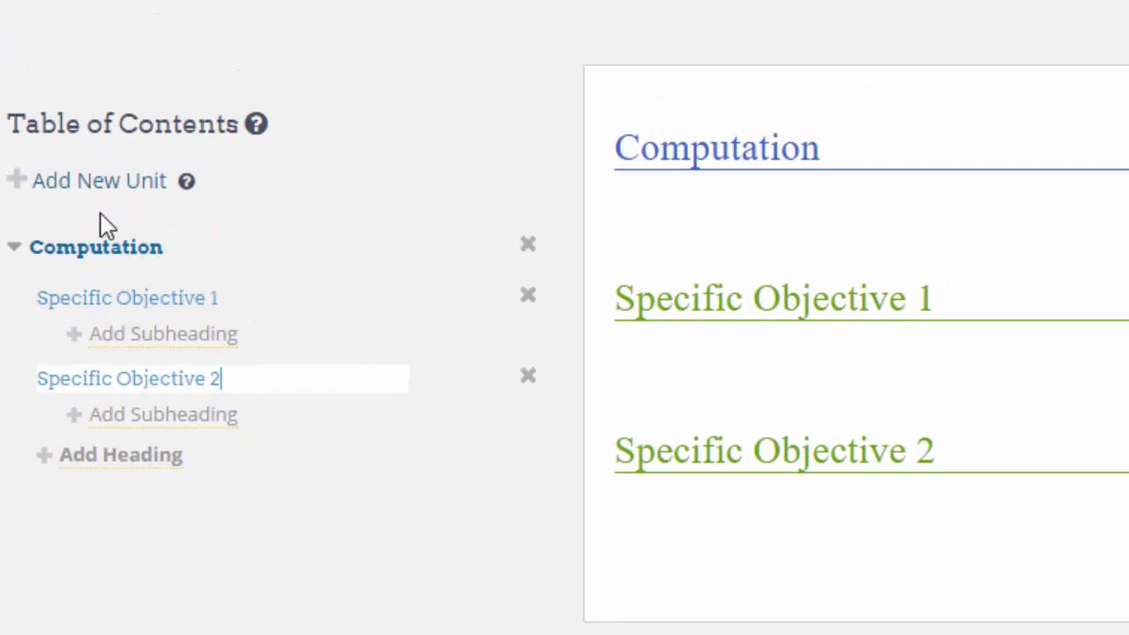
left_click(106, 189)
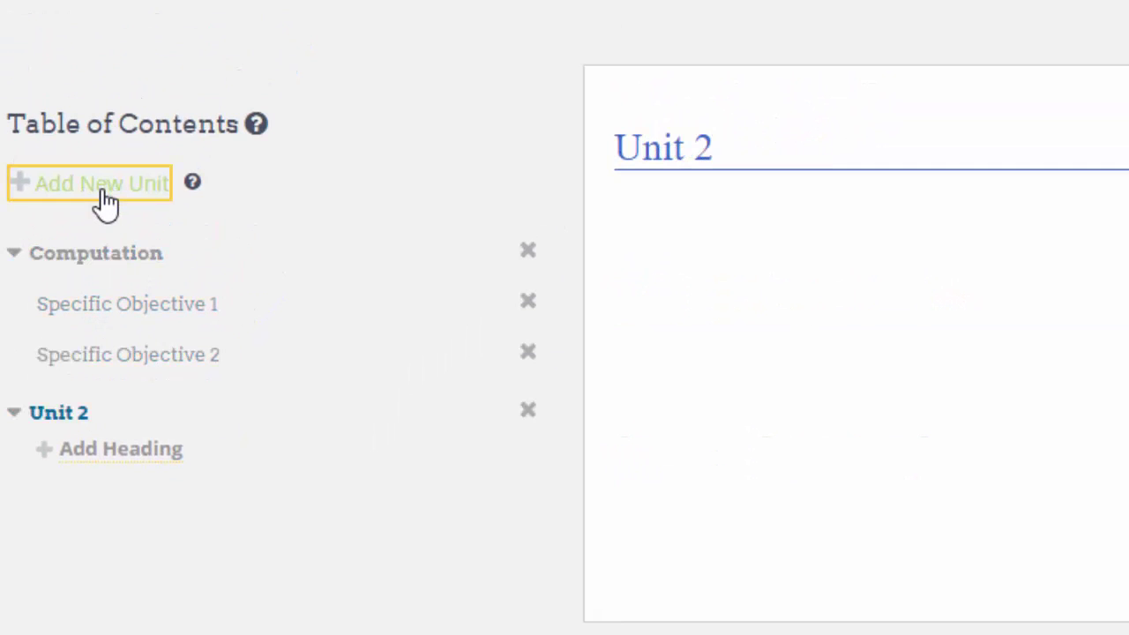
Rename Unit 2 to 'Number Theory' with headings 'Specific Objective 1' and 'Specific Objectives 2'.
left_click_drag(746, 146, 552, 221)
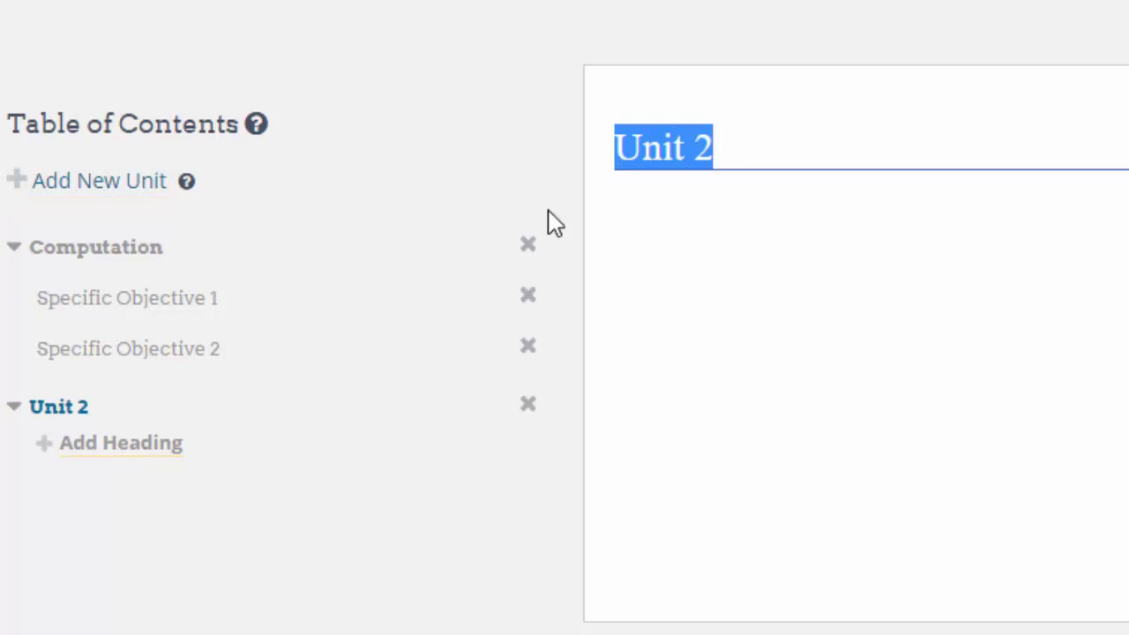
type("Number T")
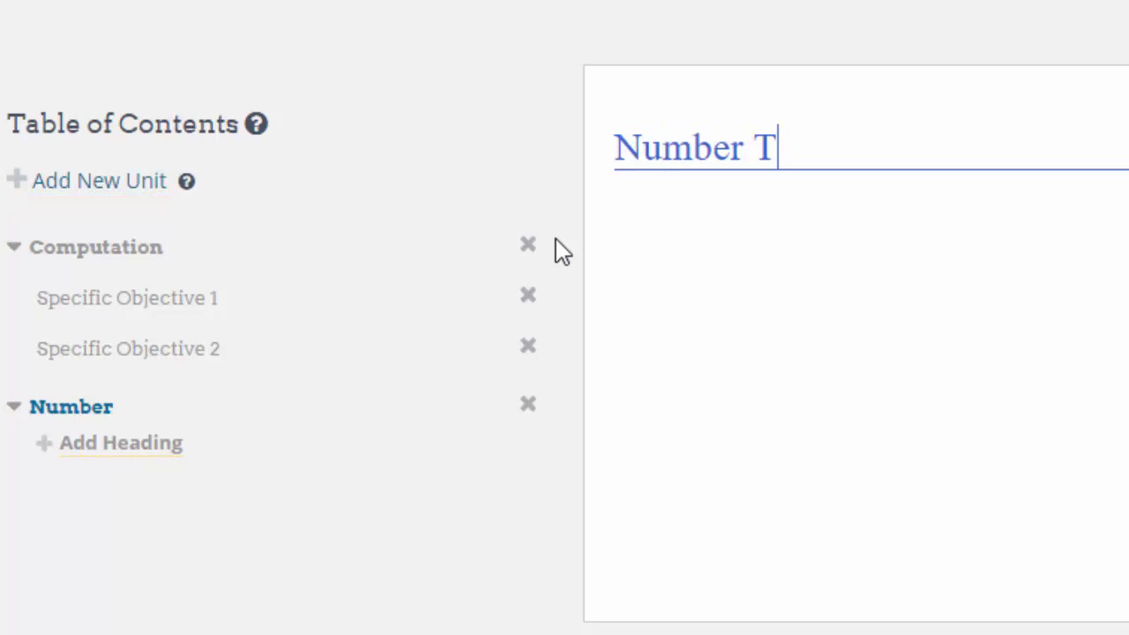
type("heory")
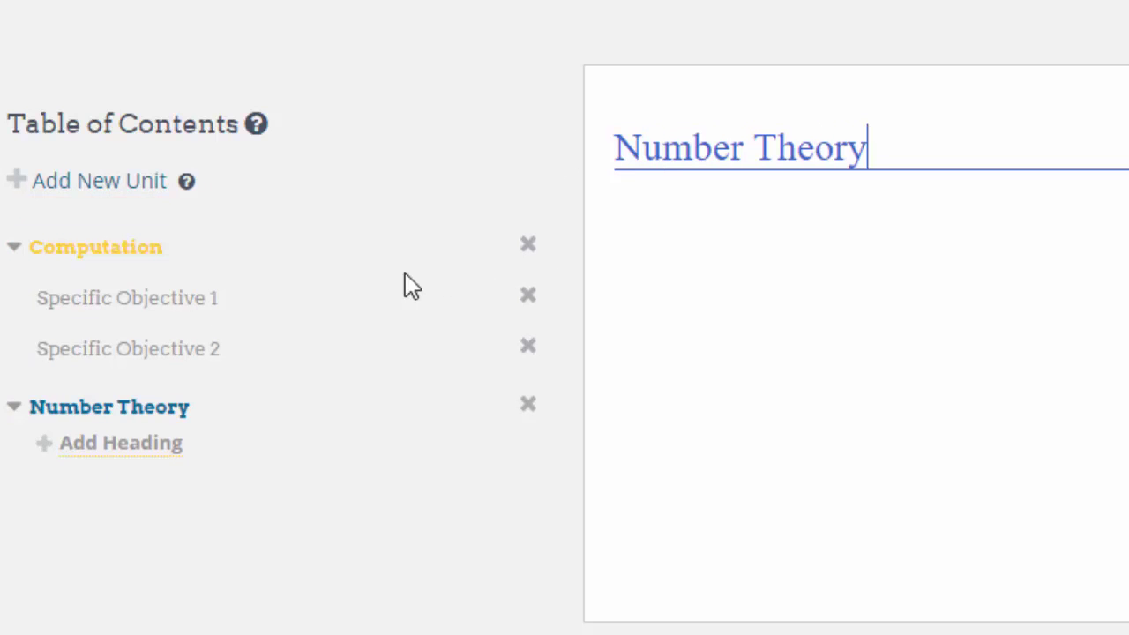
left_click(121, 446)
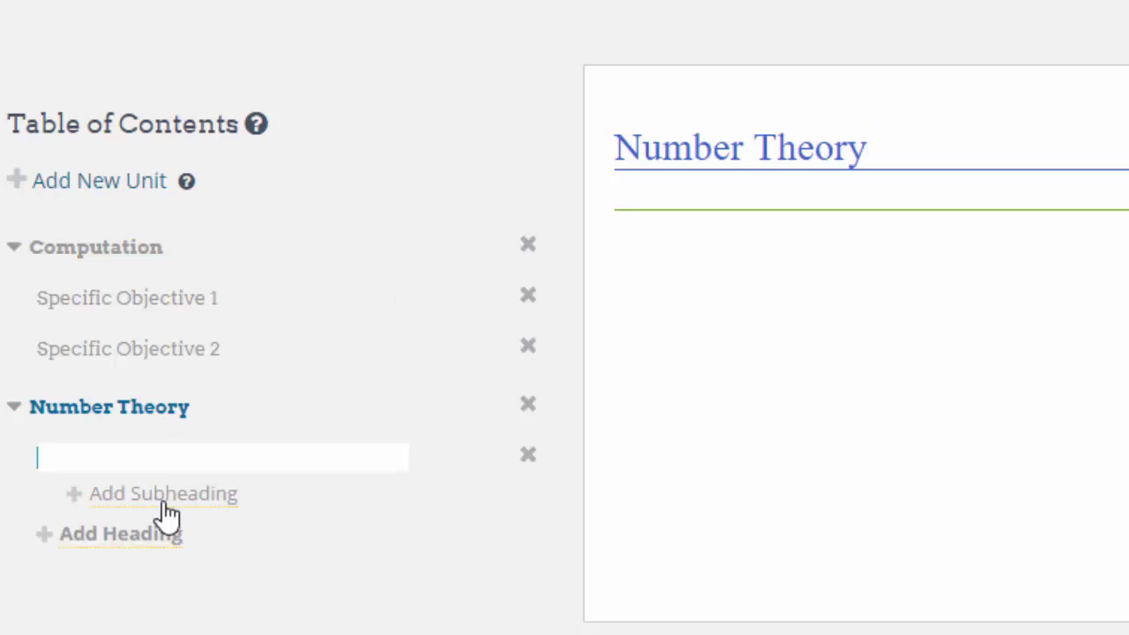
type("Spe")
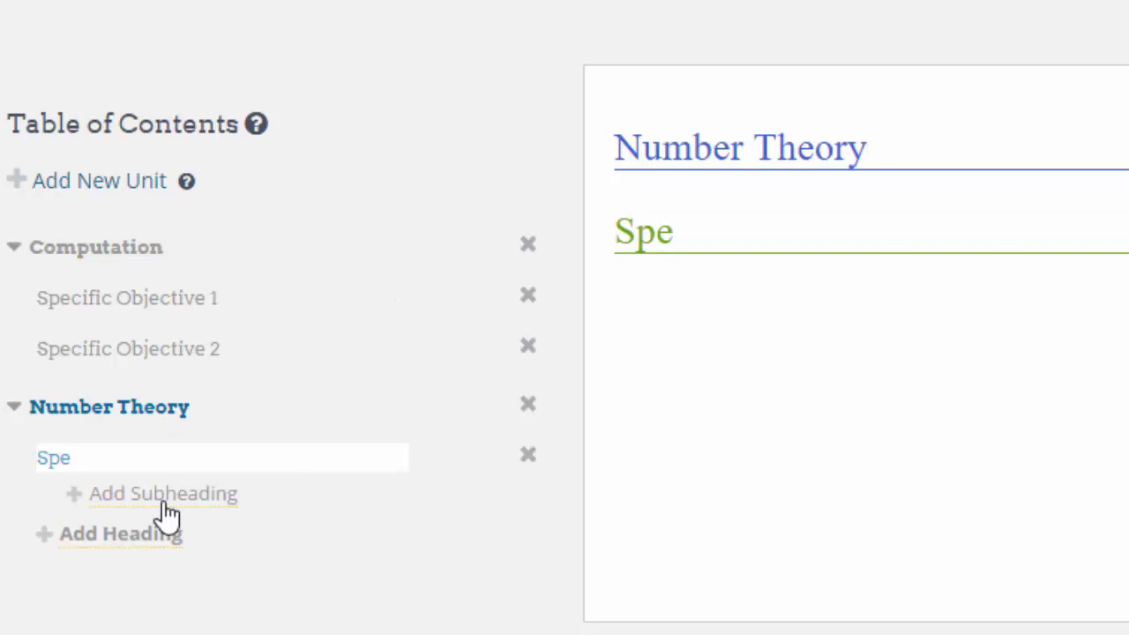
type("cific ")
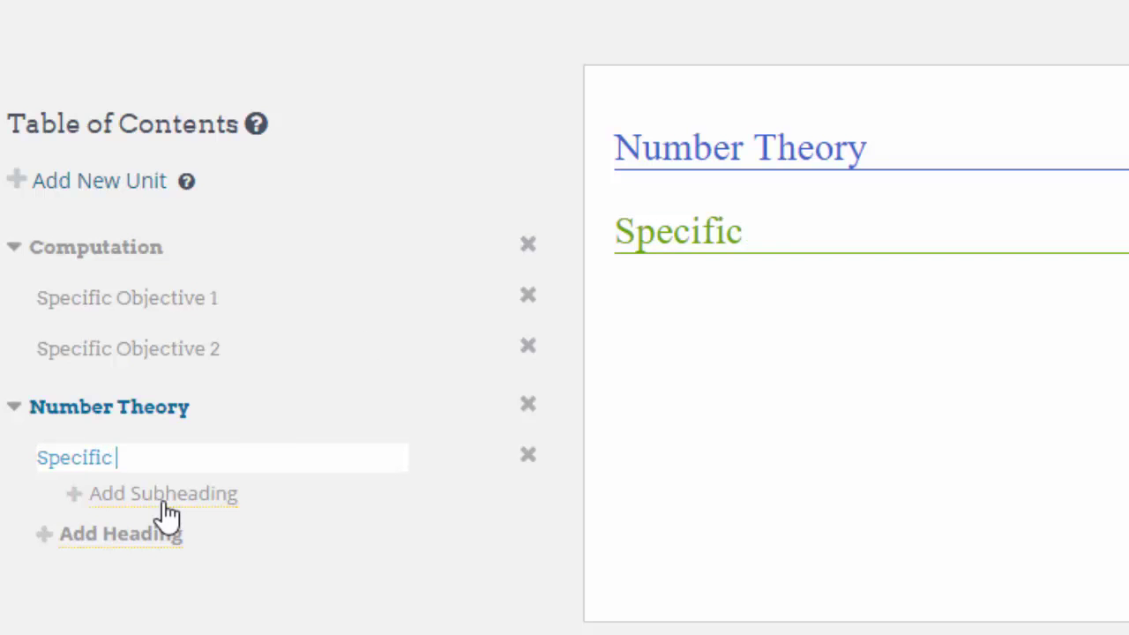
type("Objecti")
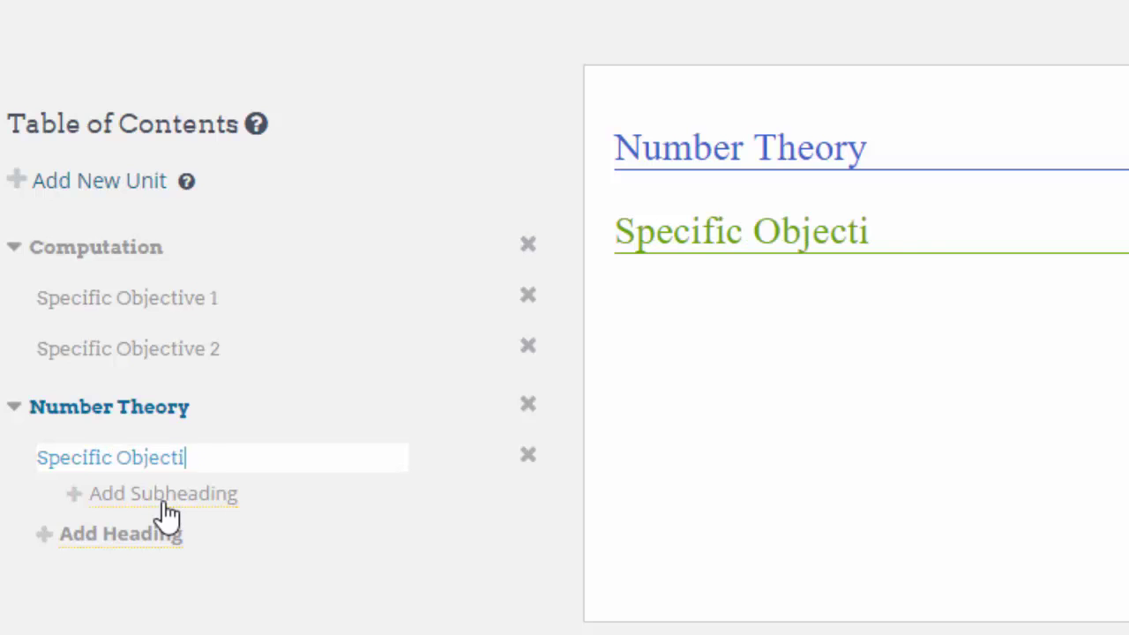
type("ve 1")
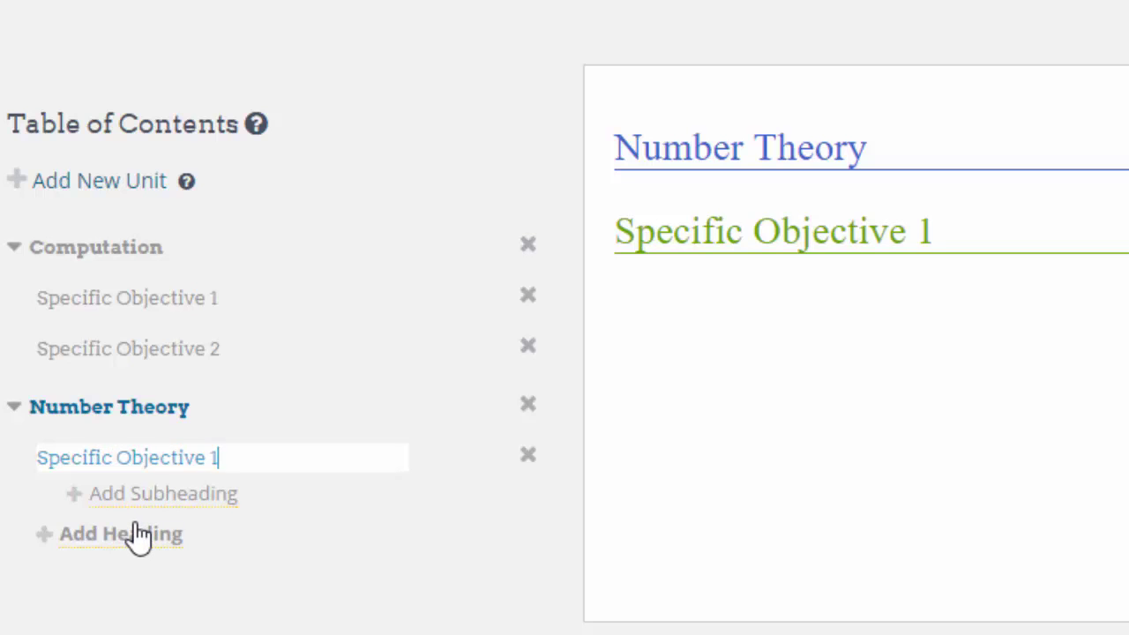
left_click(138, 535)
type("Spe")
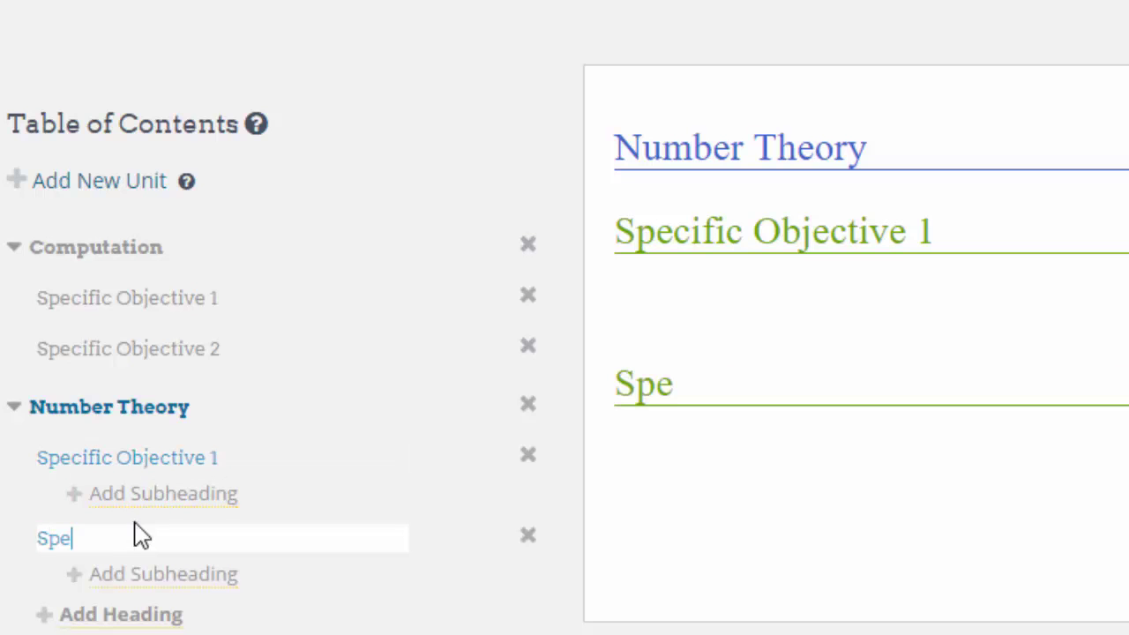
type("cific Obje")
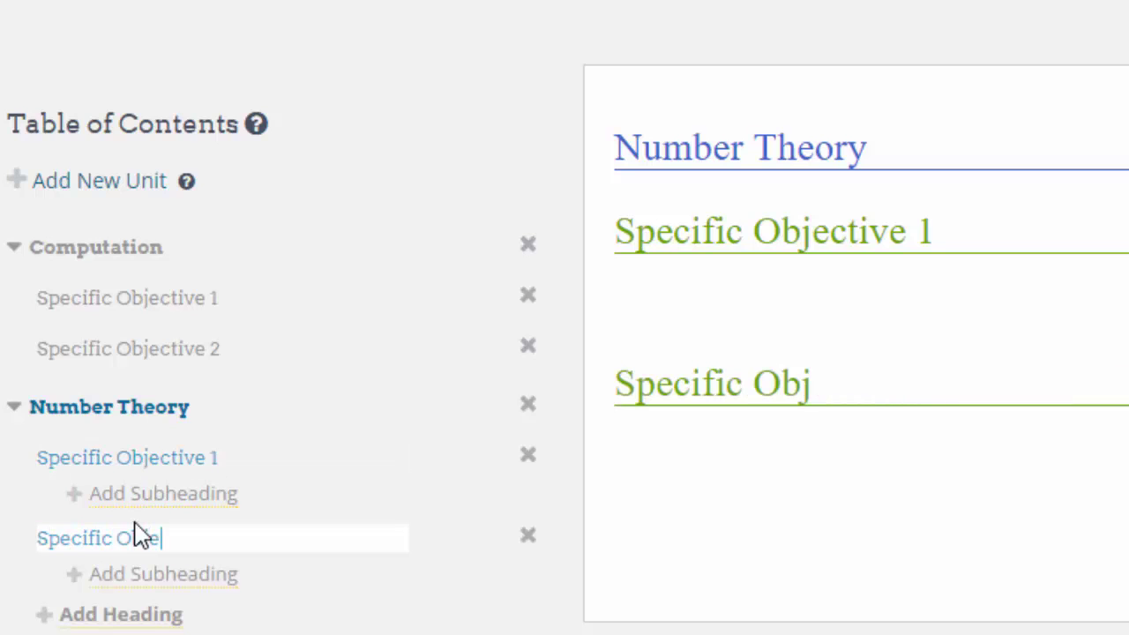
type("ctives ")
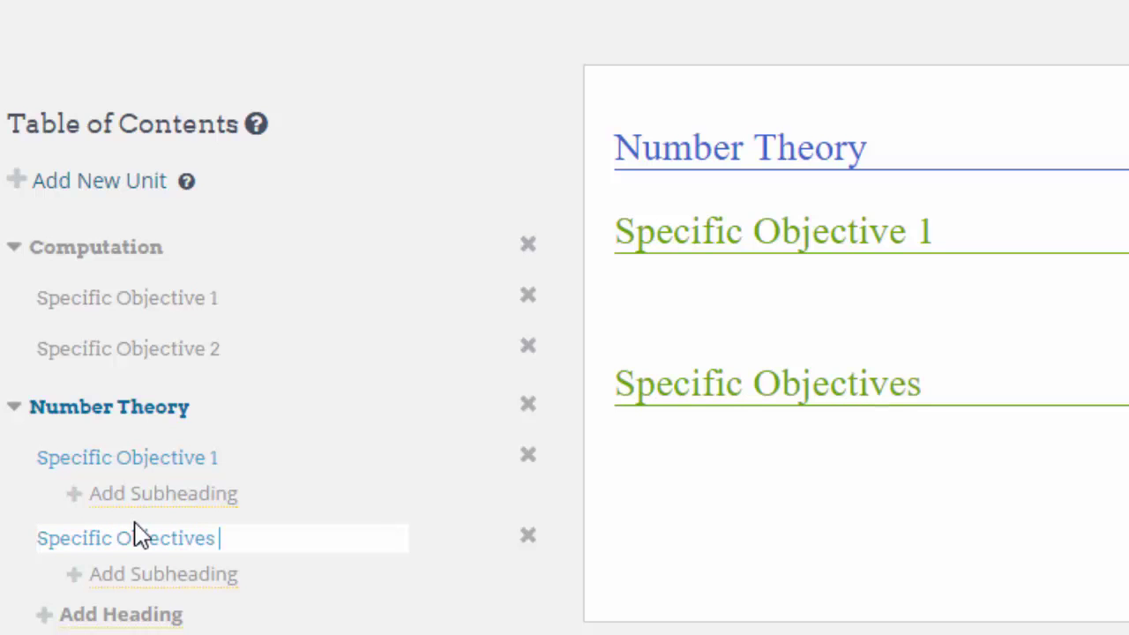
type("2")
key("Return")
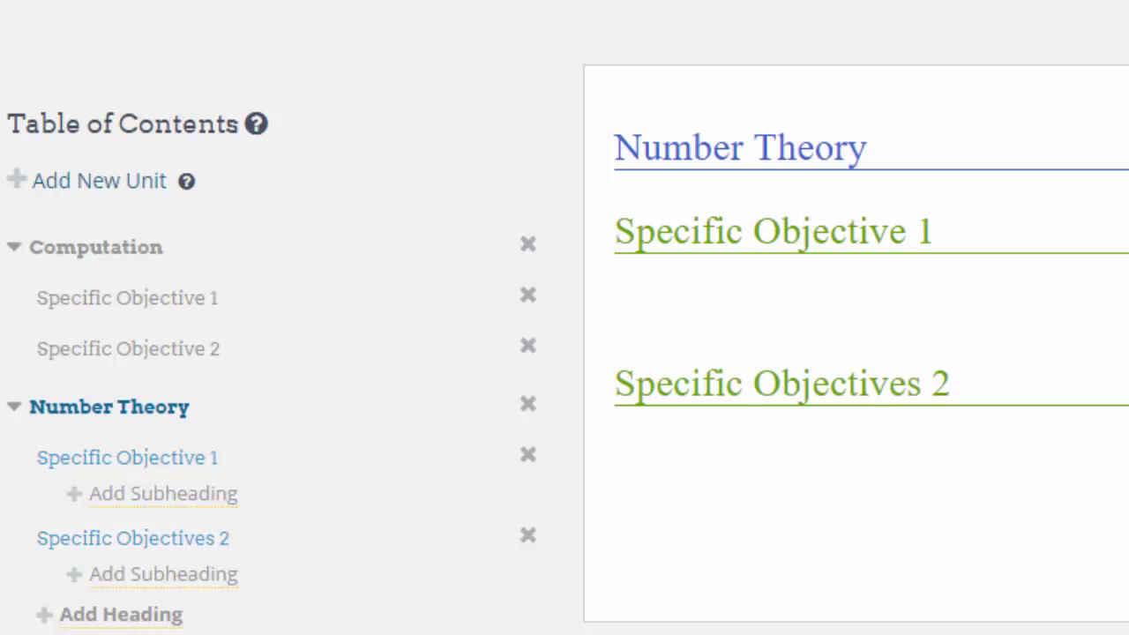
Add a third unit named 'Consumer Arithmetic' with a 'Specific Objectives' heading.
left_click(128, 187)
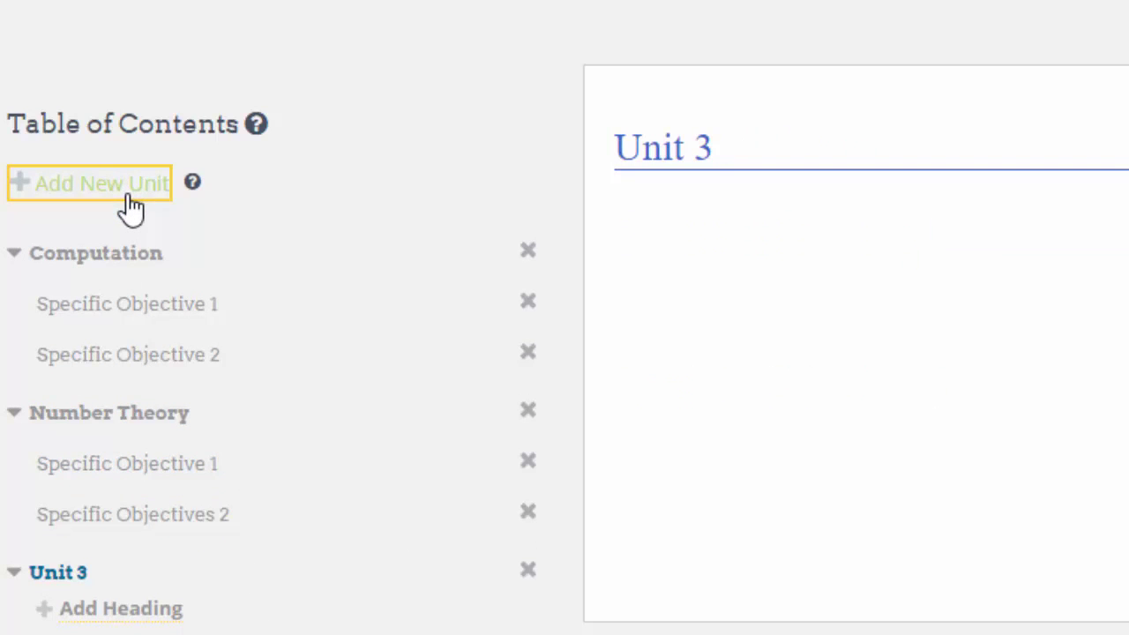
left_click(731, 142)
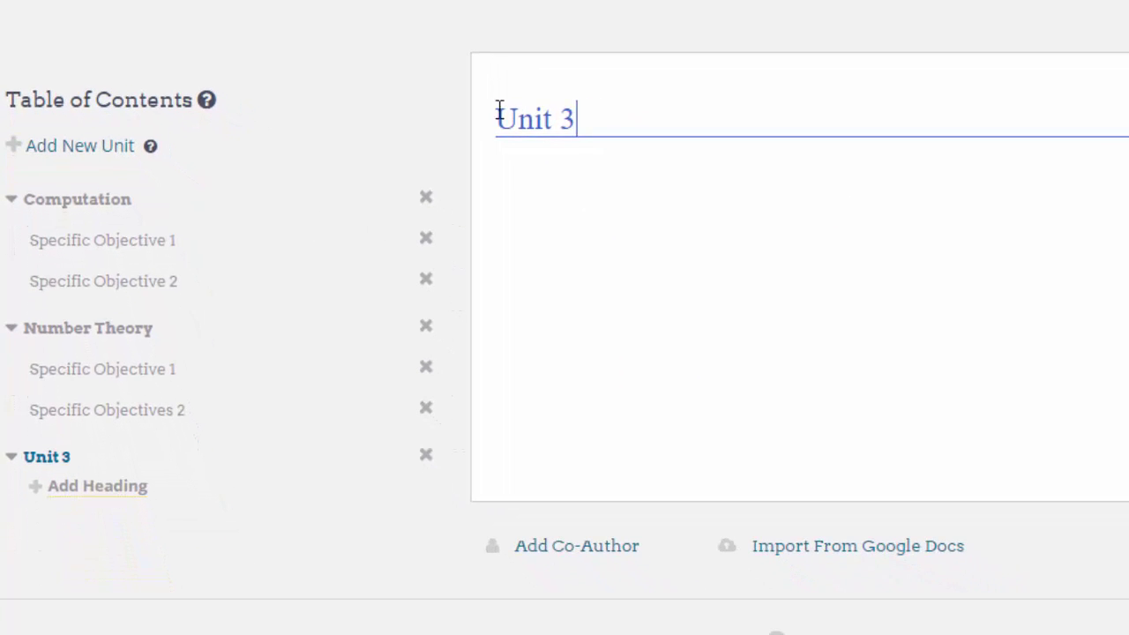
triple_click(500, 110)
type("Cons")
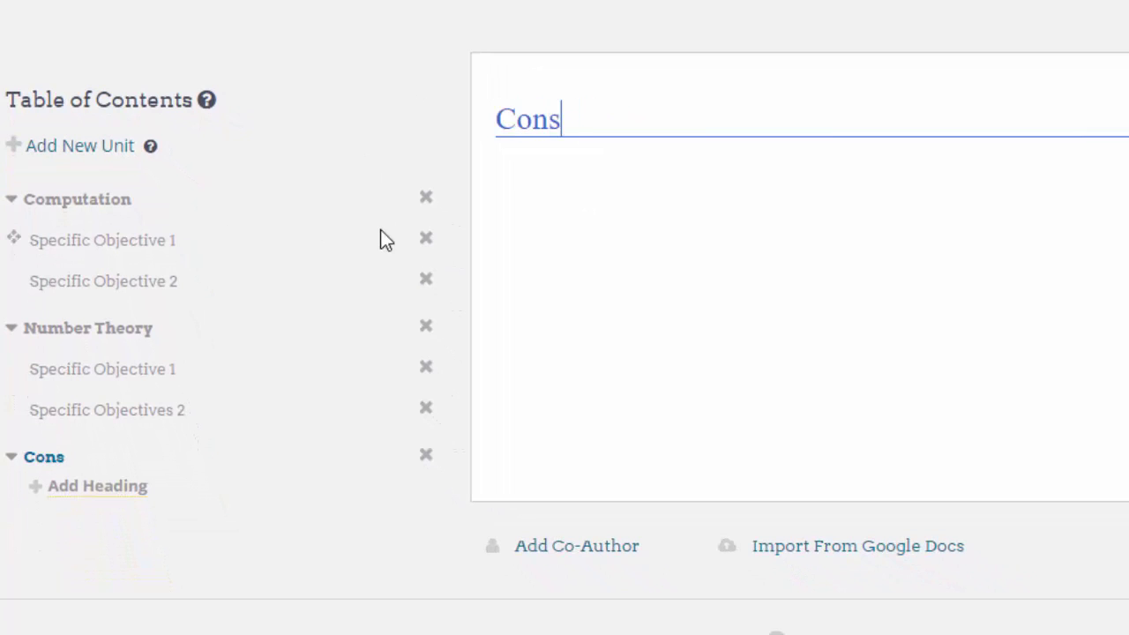
type("umer Arit")
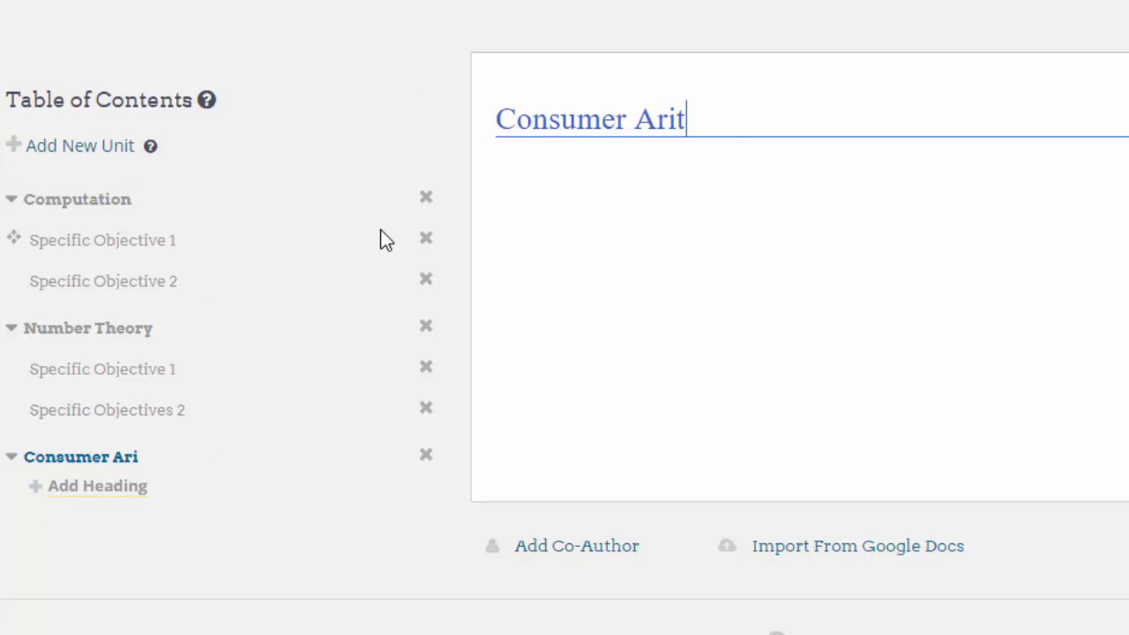
type("hmetic")
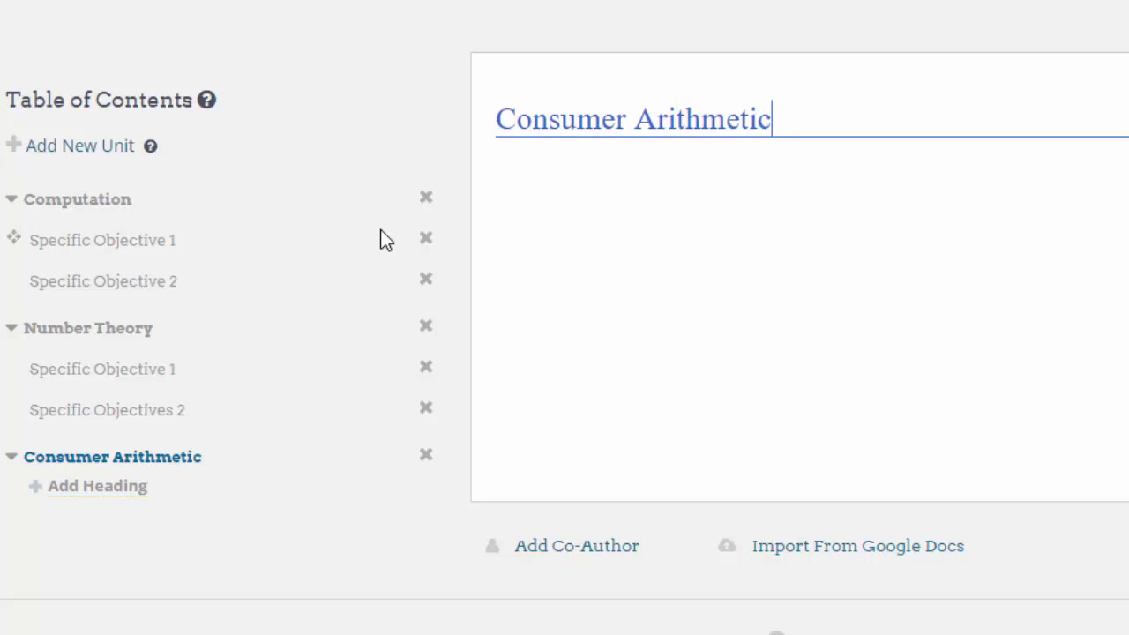
left_click(92, 490)
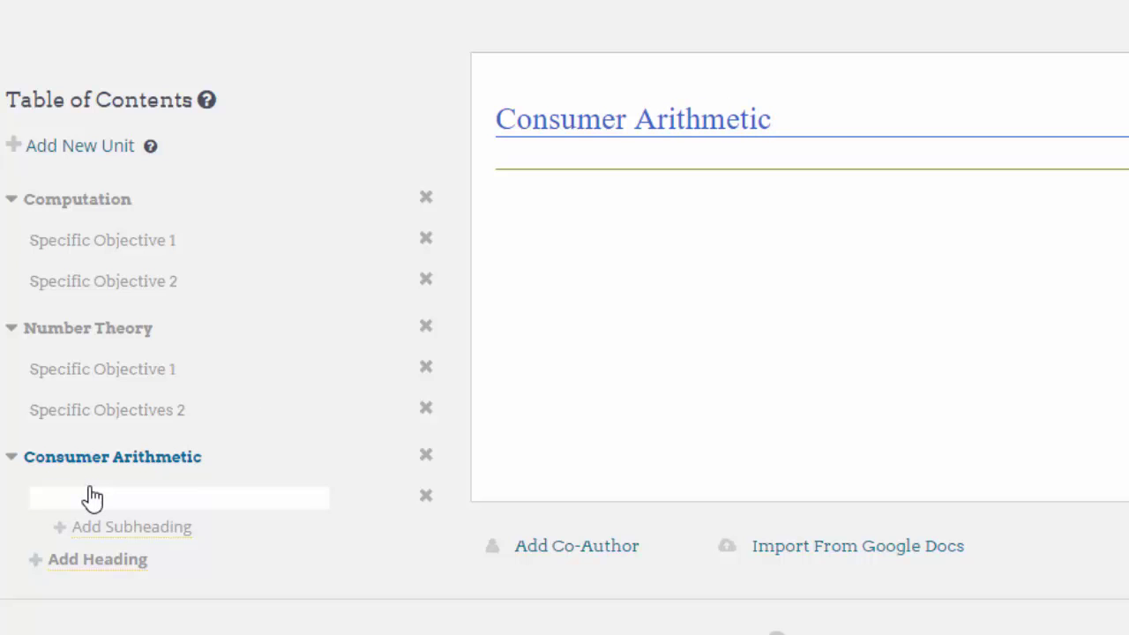
type("Specific O")
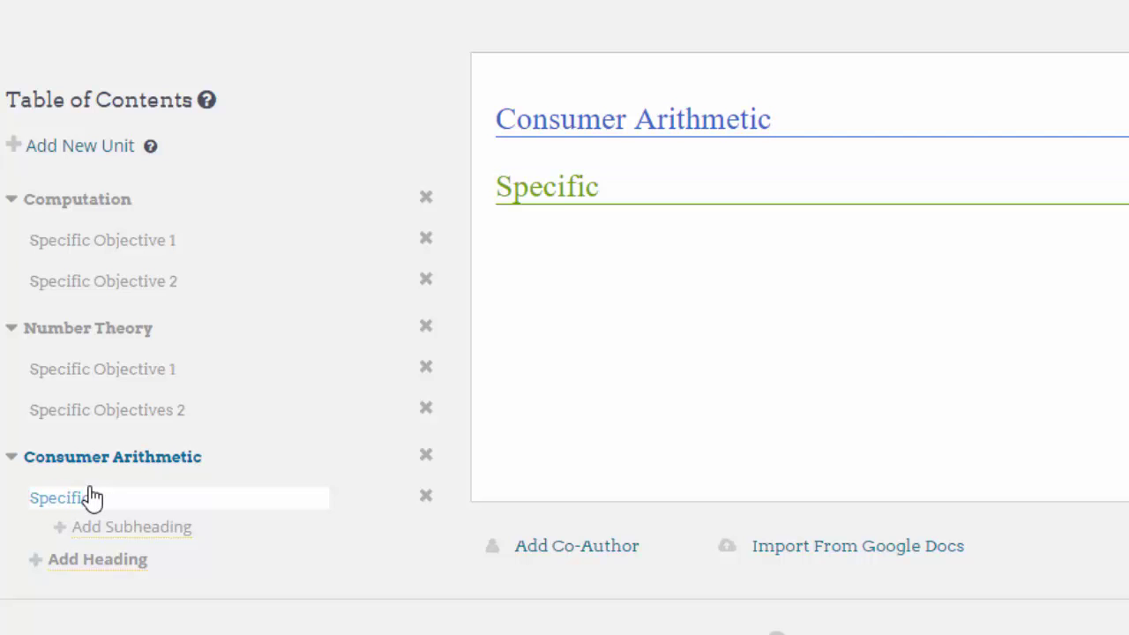
type("bjectives")
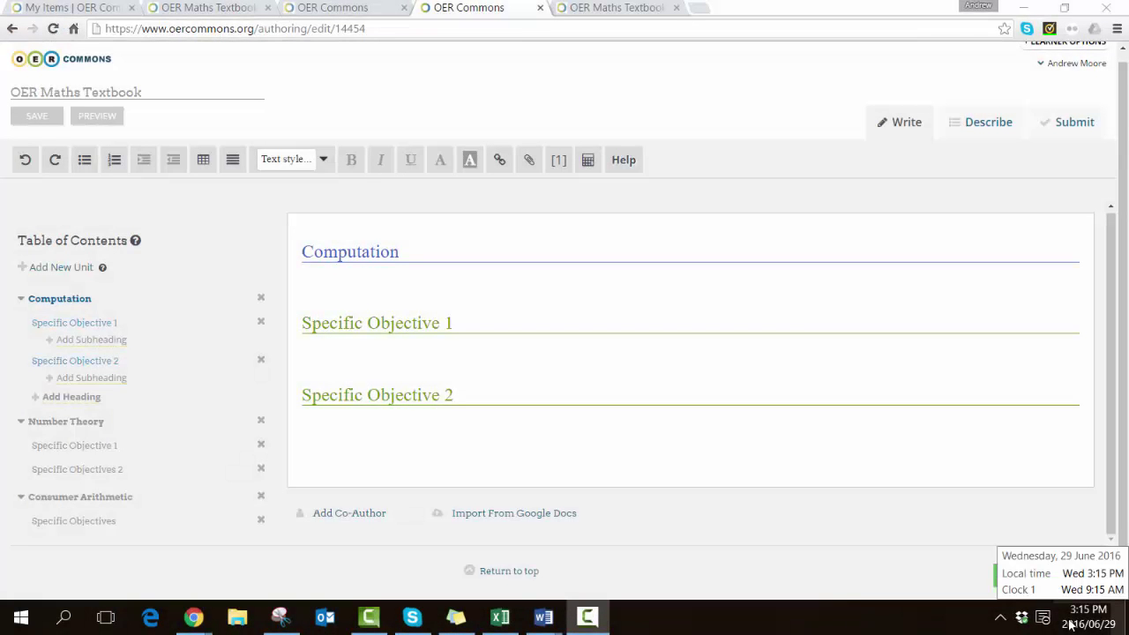
Choose AB-Computation-300x214.png as an image to insert below the Computation heading.
left_click(325, 284)
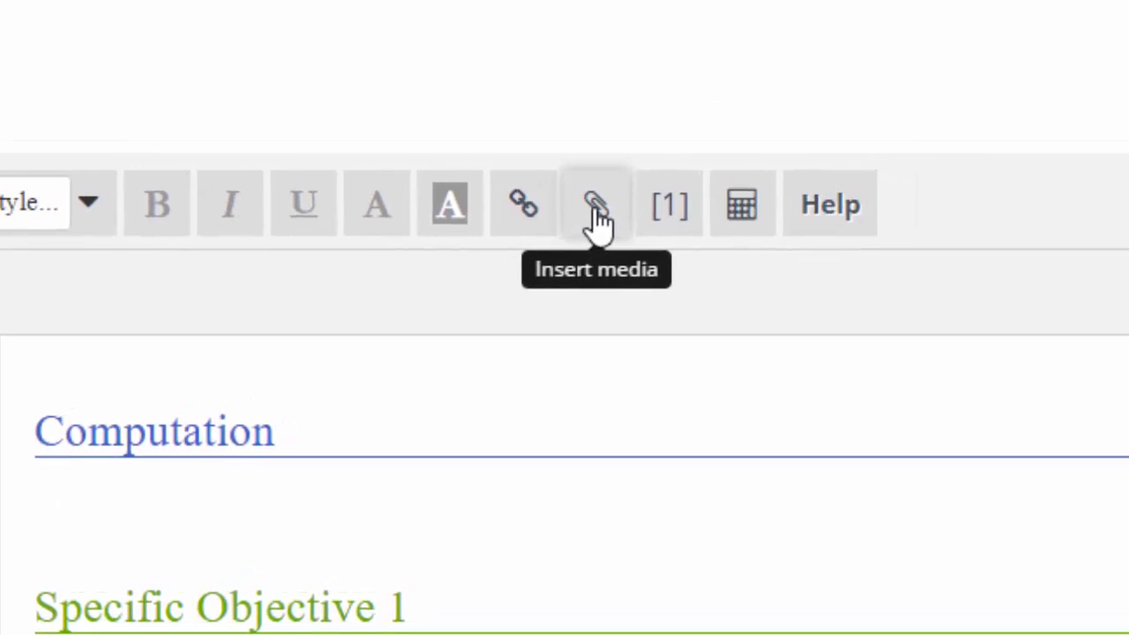
left_click(655, 148)
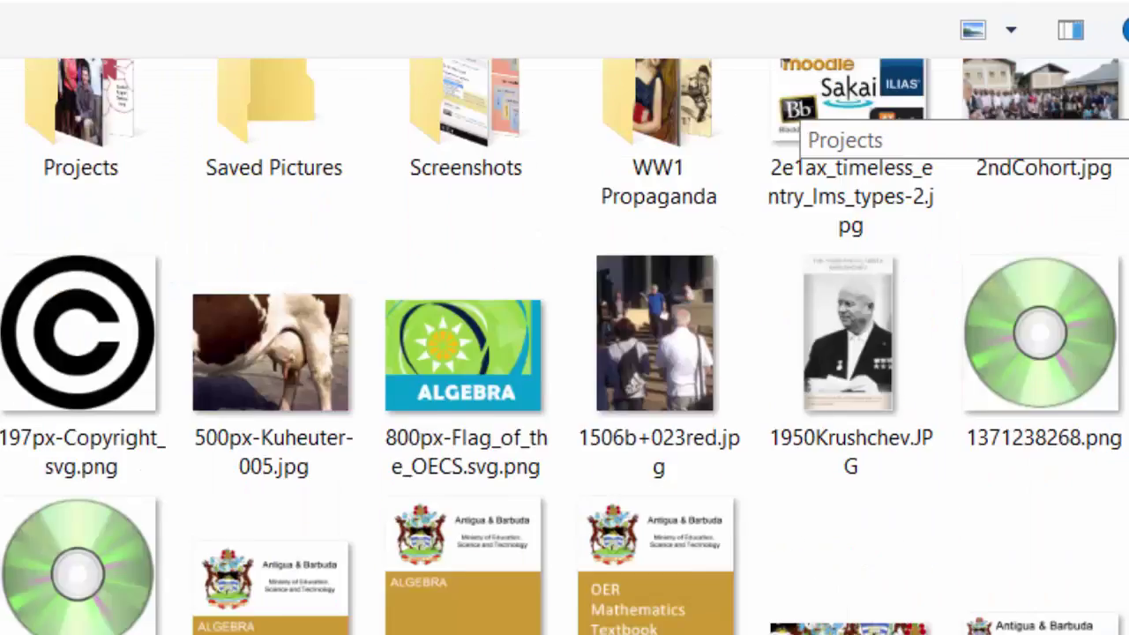
scroll(970, 353, "down", 2)
left_click(1040, 436)
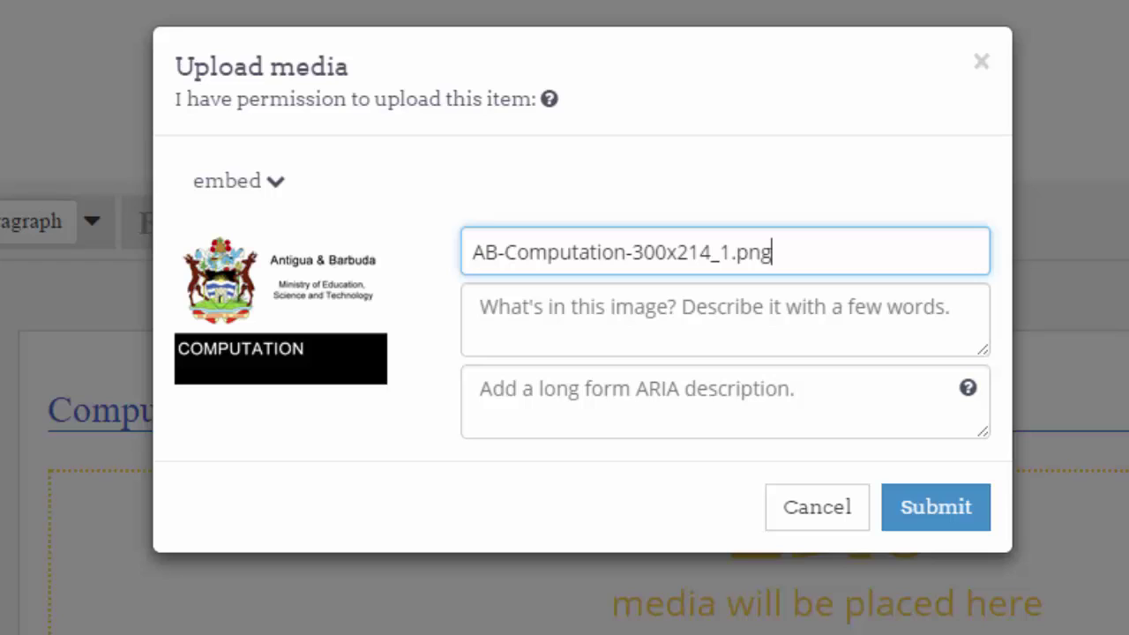
Describe the image as 'Computation Banner' and submit it into the page.
left_click(569, 336)
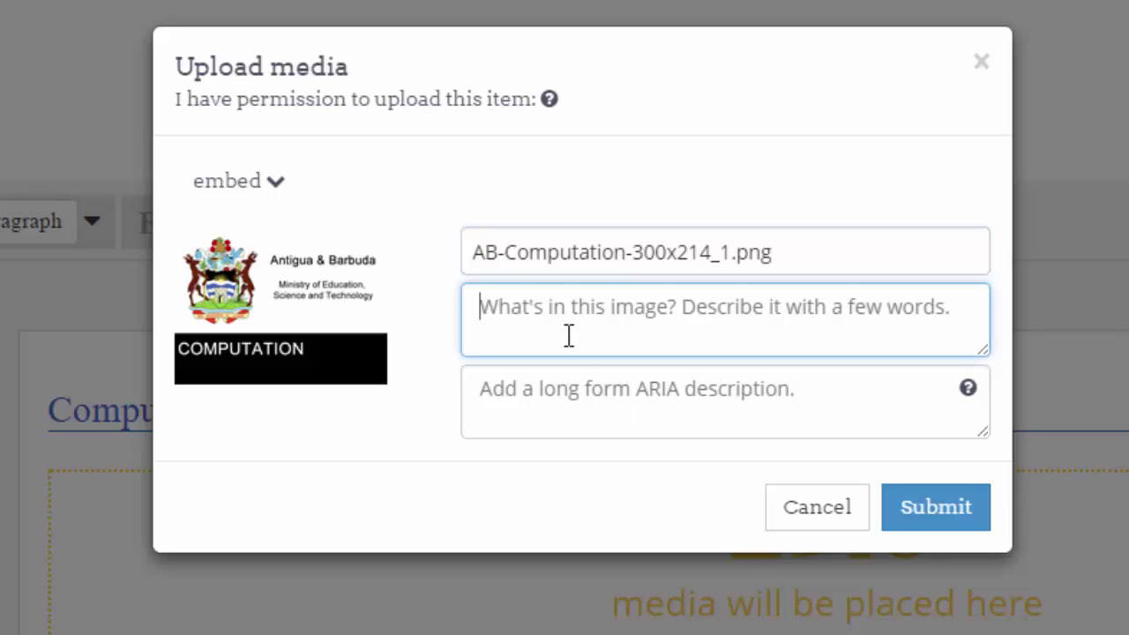
type("Comp")
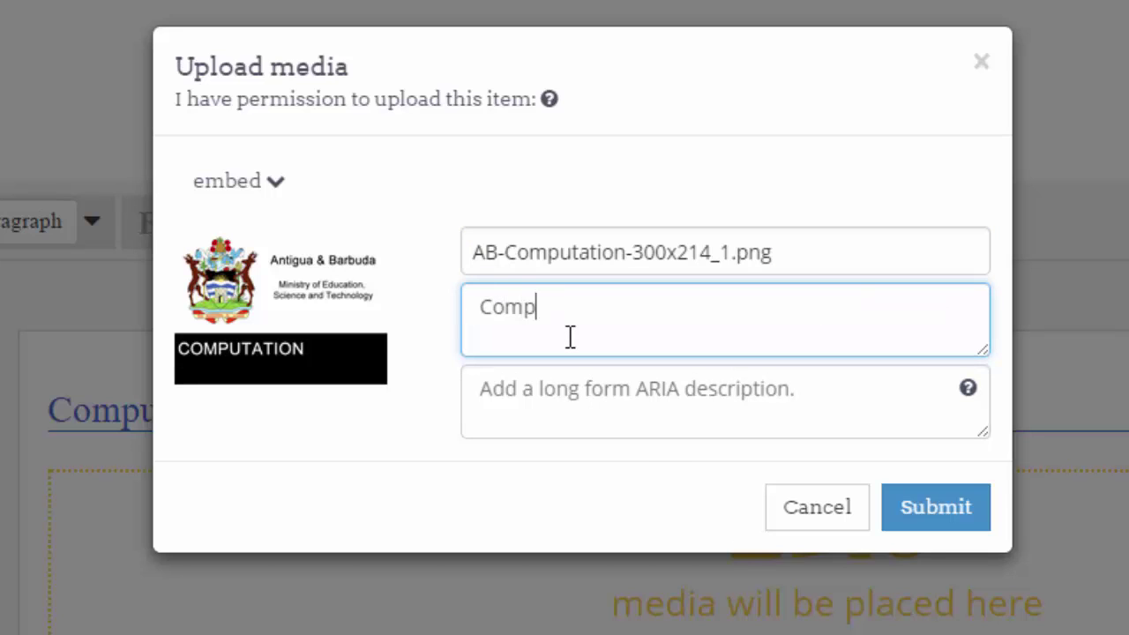
type("utation")
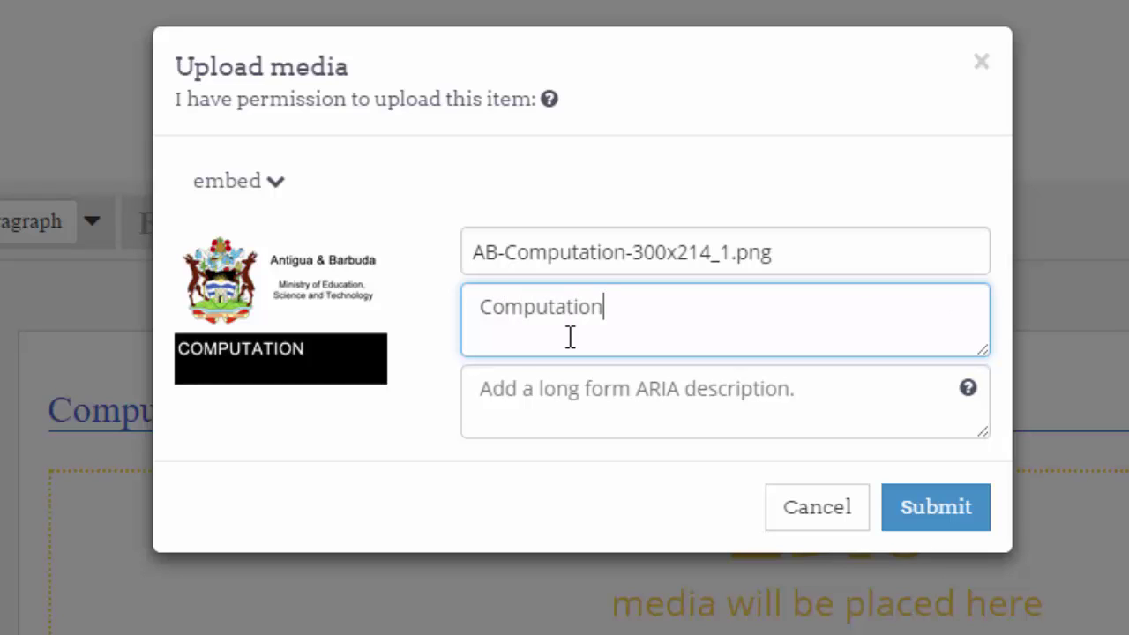
type(" Banner")
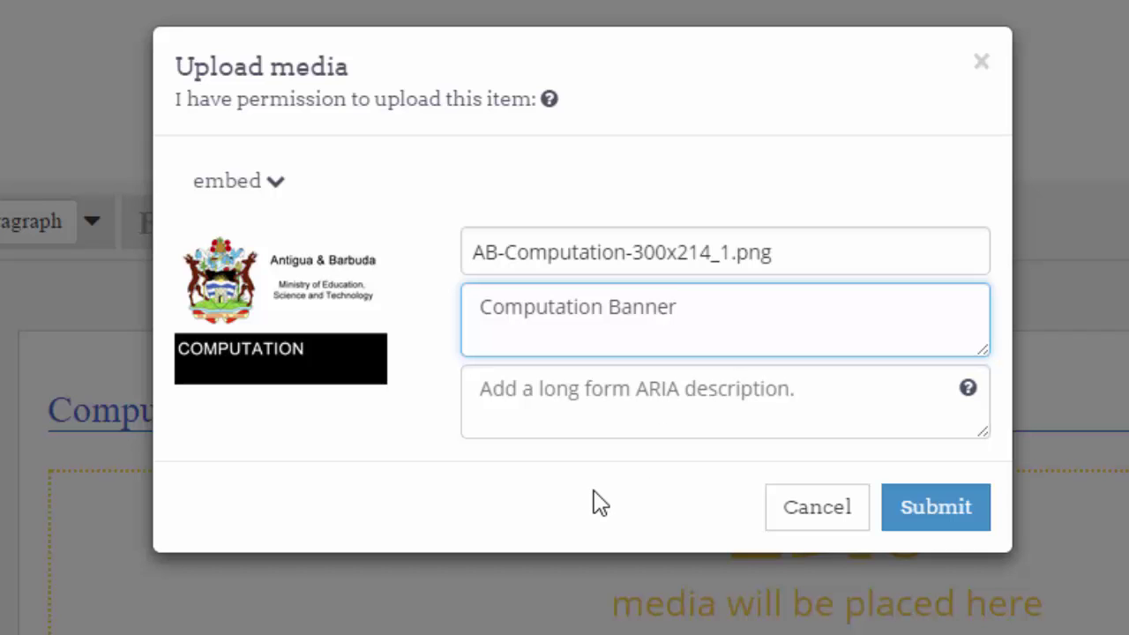
left_click(919, 511)
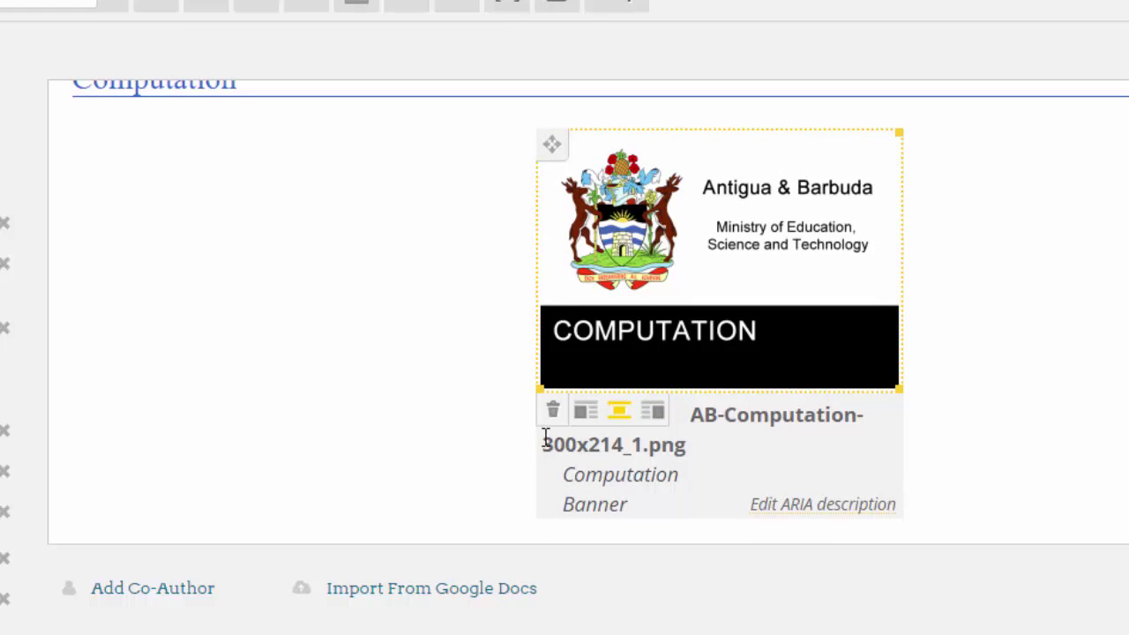
Float the Computation banner left and add blank lines so the objective headings sit beside it.
left_click(584, 415)
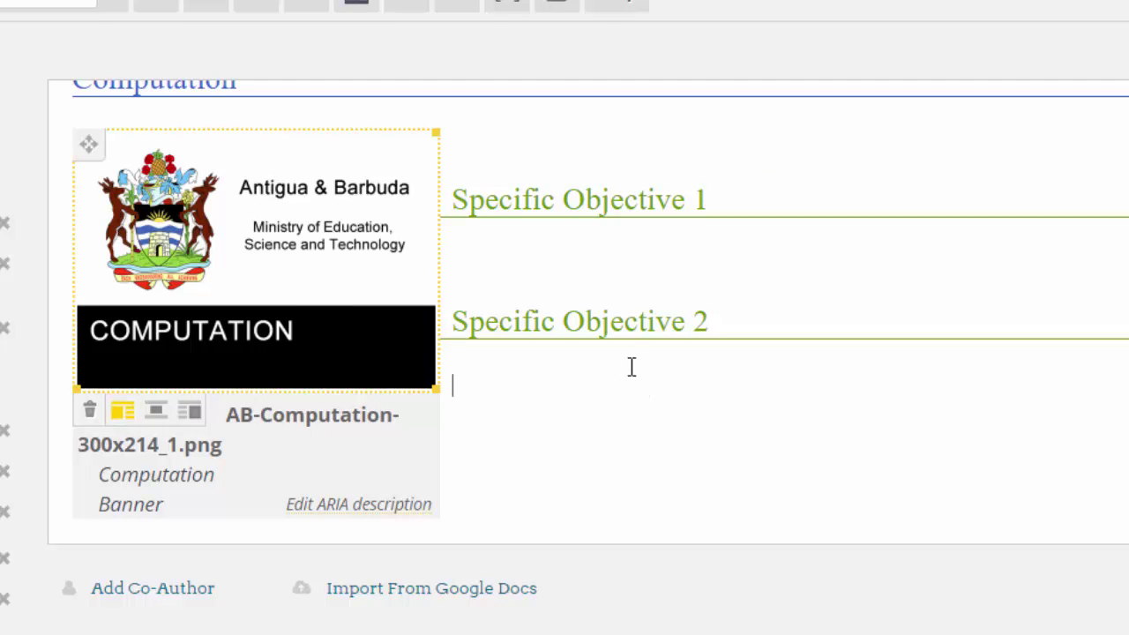
left_click(545, 152)
key("Return")
key("Return")
key("Return")
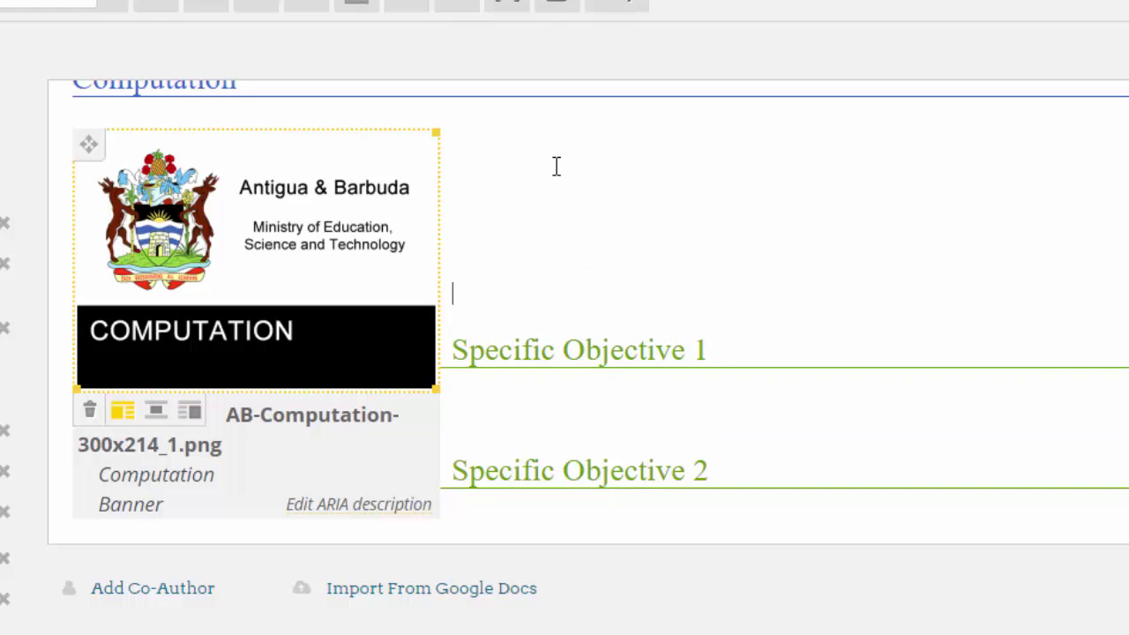
key("Return")
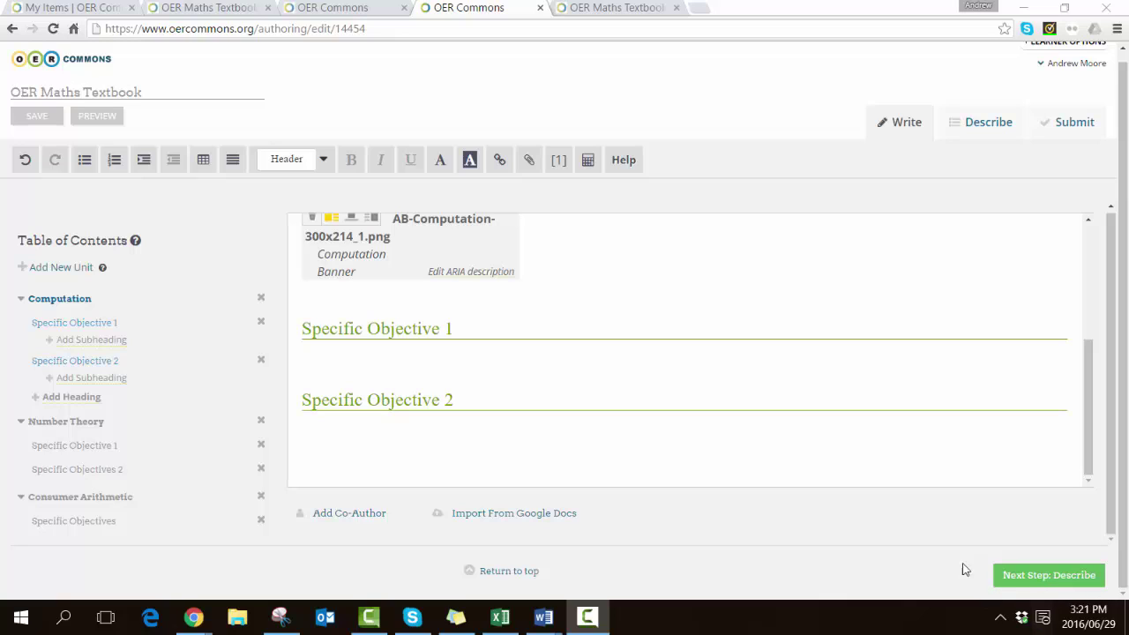
Paste the prepared objective text, OER logo and five resource links under Specific Objective 1.
left_click(352, 362)
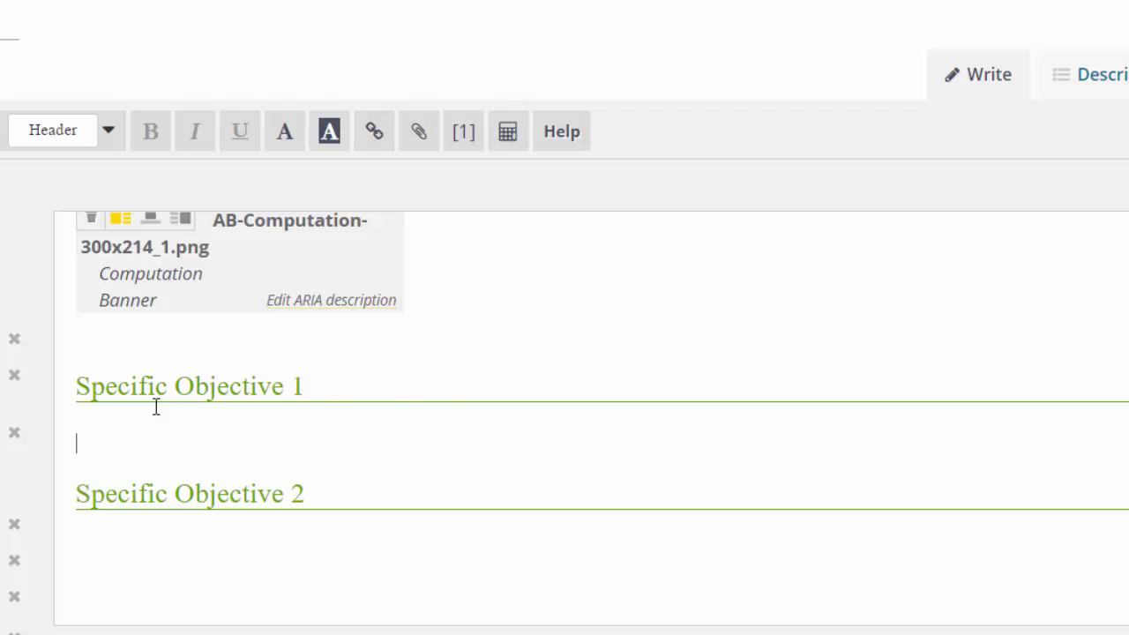
key("ctrl+v")
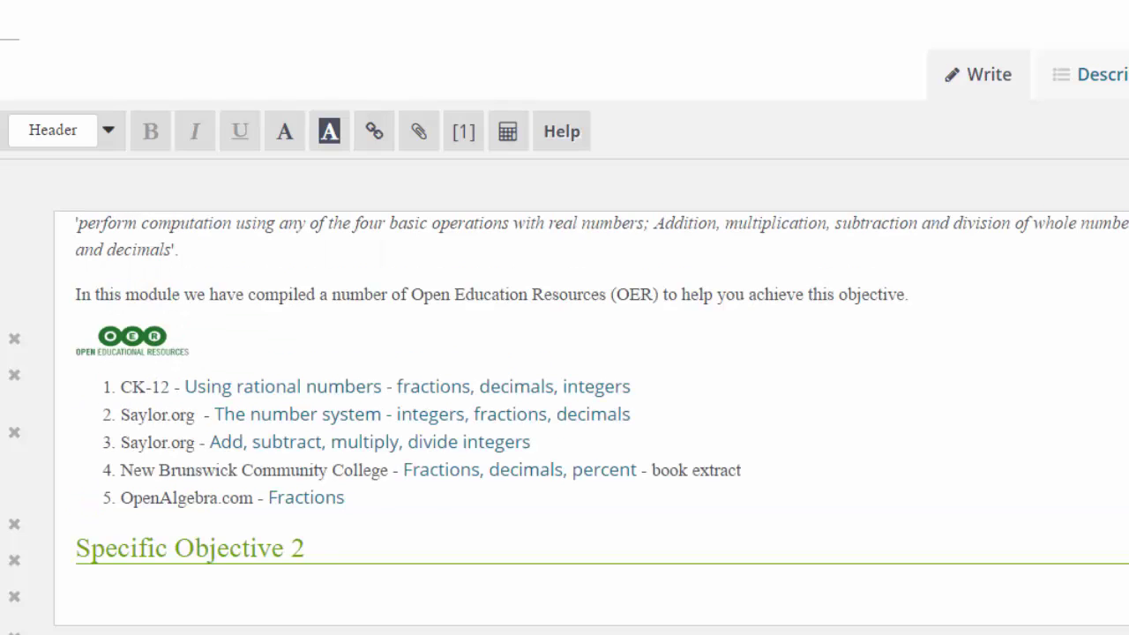
scroll(564, 397, "up", 2)
scroll(565, 397, "down", 1)
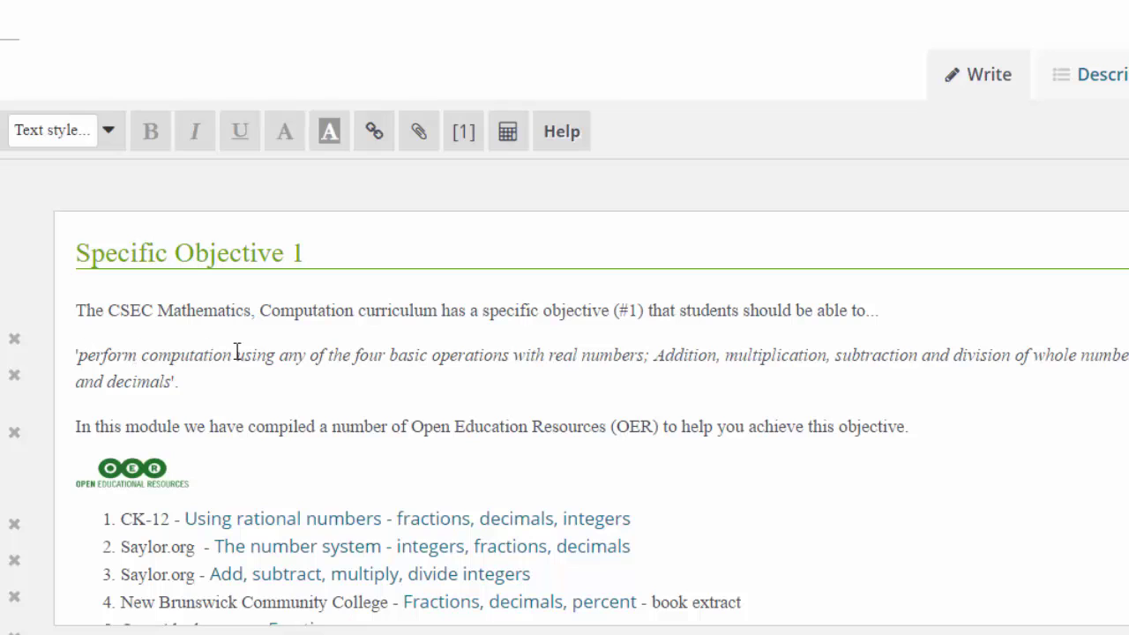
scroll(826, 453, "down", 2)
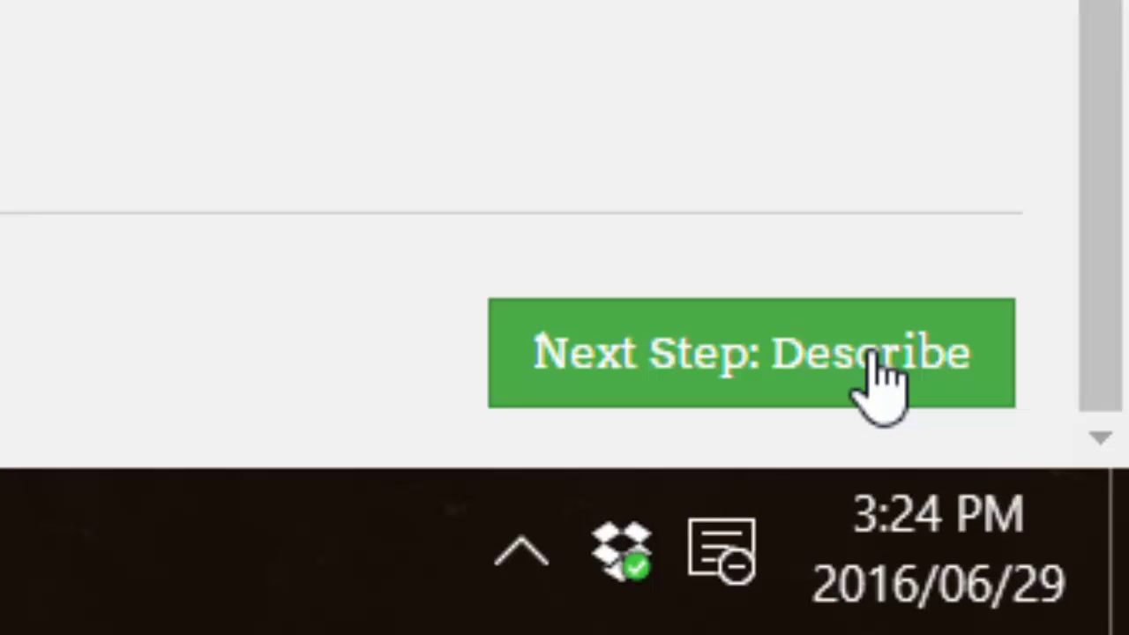
Advance from writing to the Describe step.
left_click(882, 379)
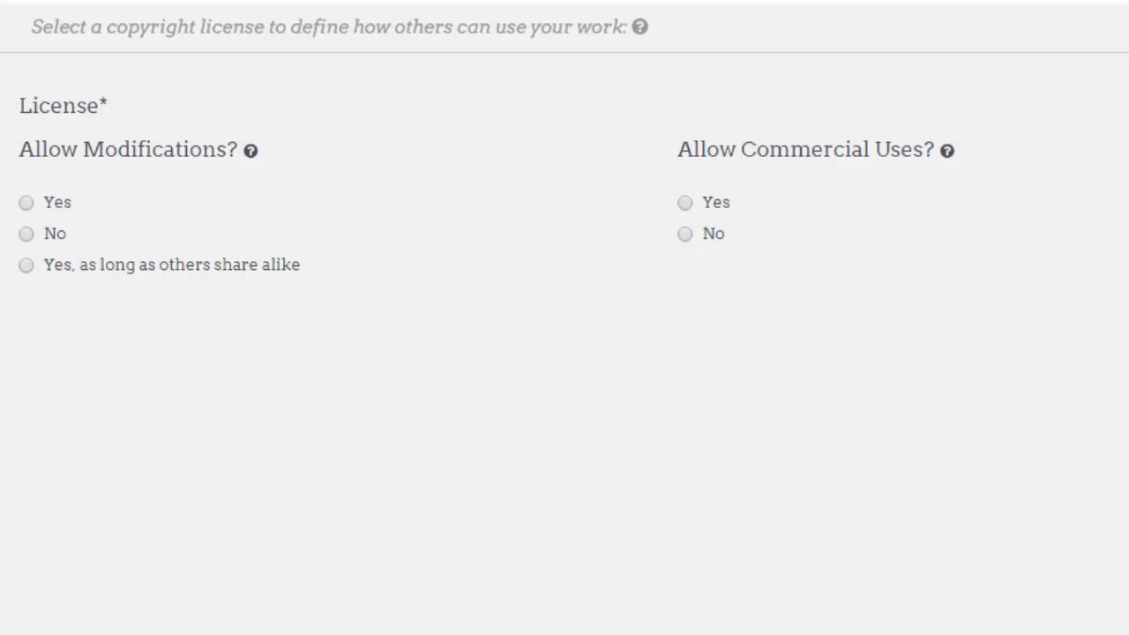
Allow modifications and commercial uses, giving the work a CC BY 4.0 International license.
left_click(27, 202)
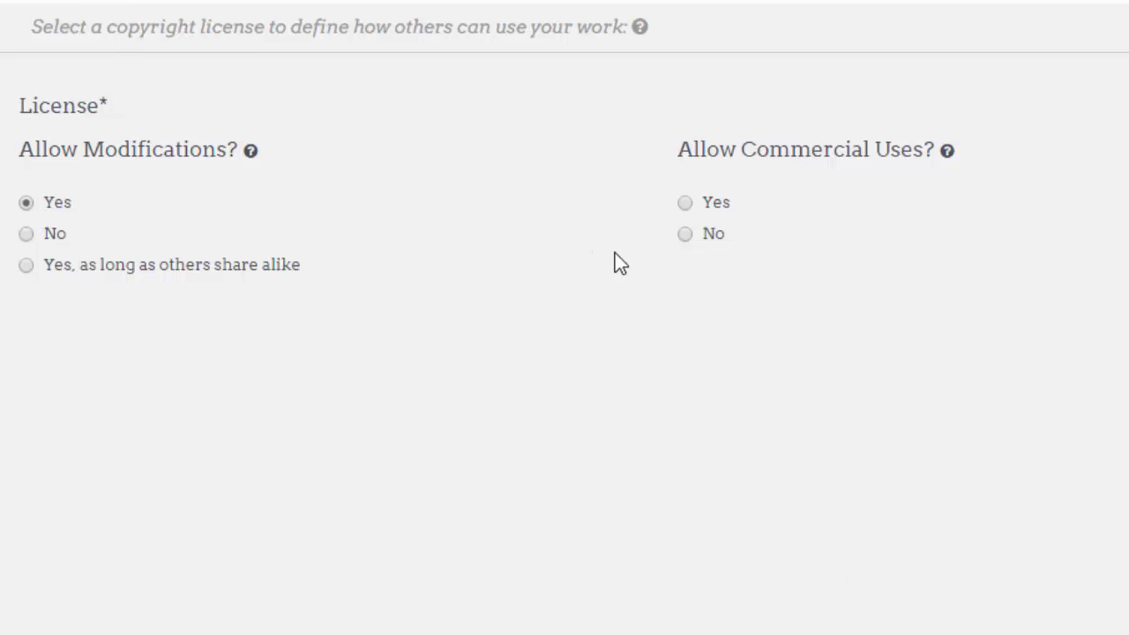
left_click(686, 203)
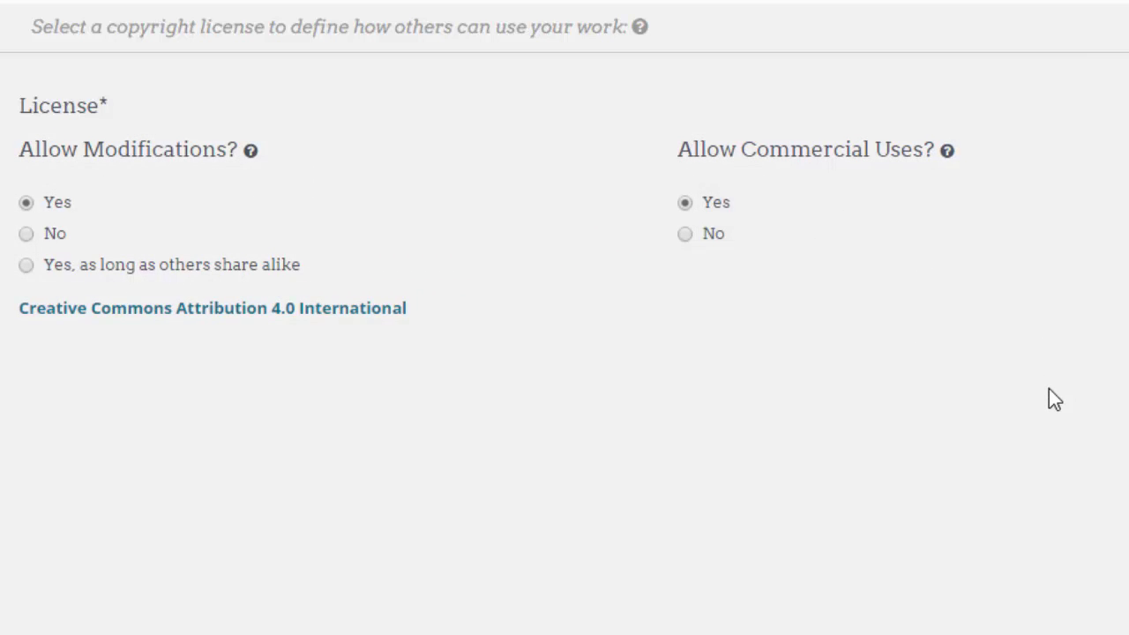